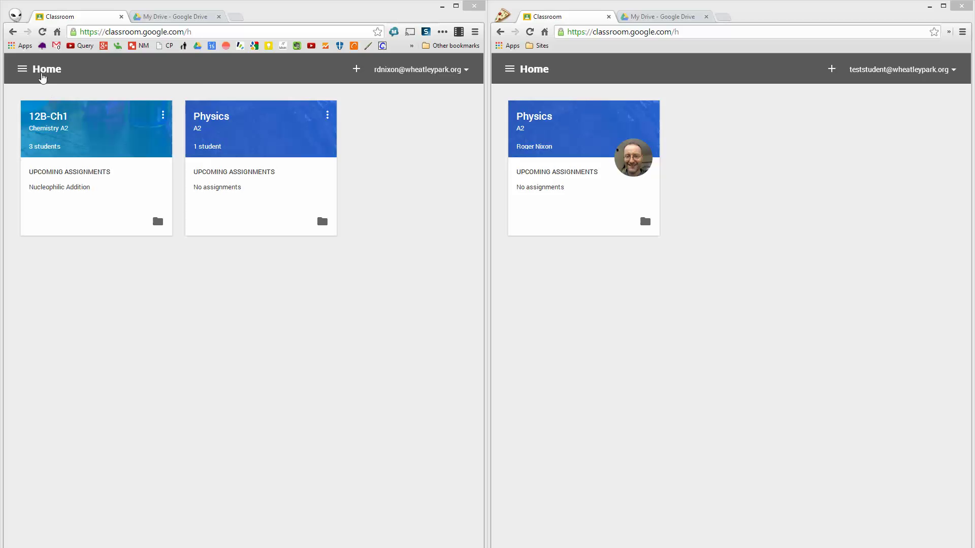
Look over the class list and the 12B-Ch1 class options without changing anything
{"action": "left_click", "coordinate": [23, 70]}
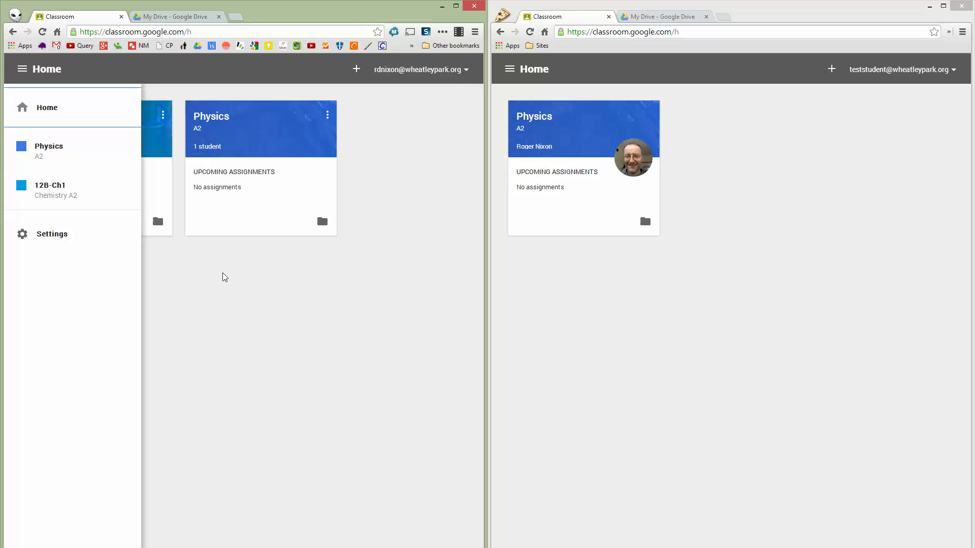
{"action": "left_click", "coordinate": [261, 314]}
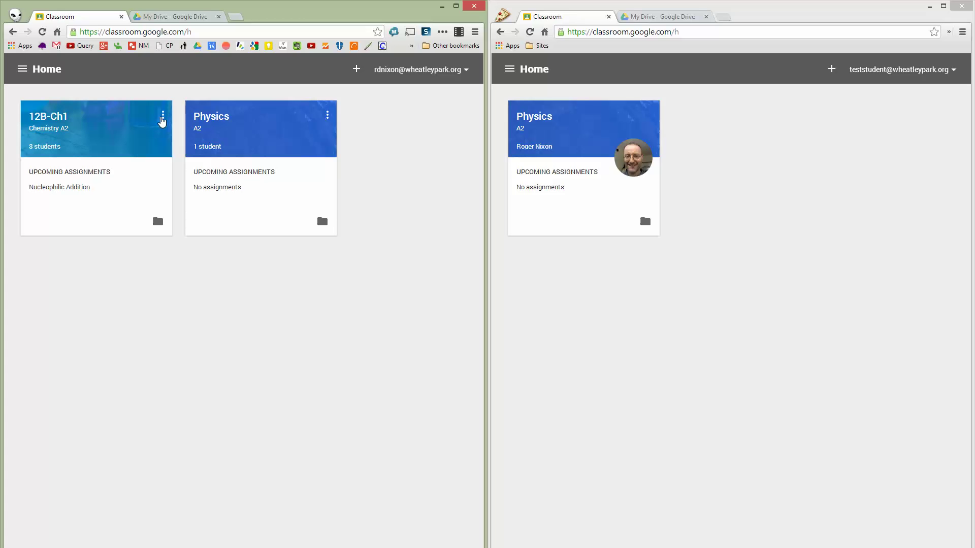
{"action": "left_click", "coordinate": [163, 117]}
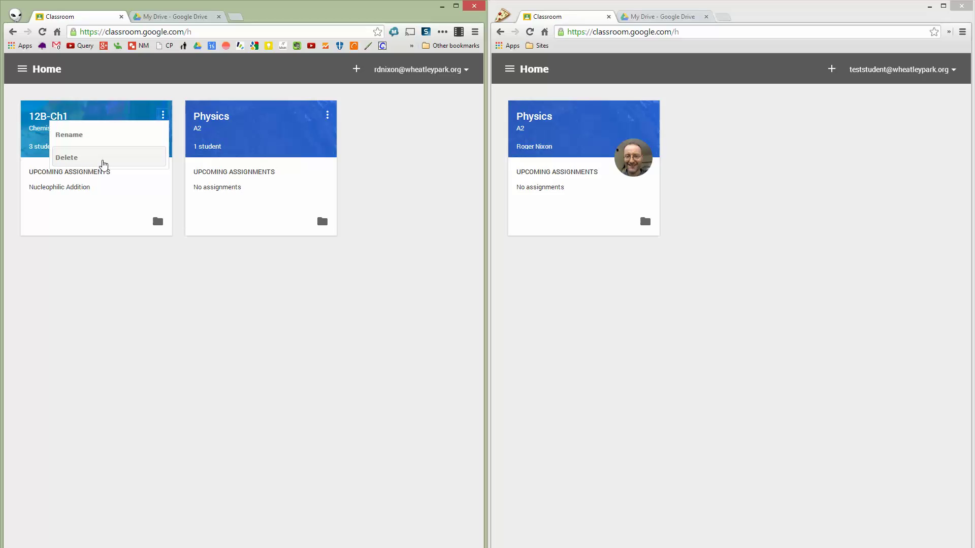
{"action": "left_click", "coordinate": [311, 324]}
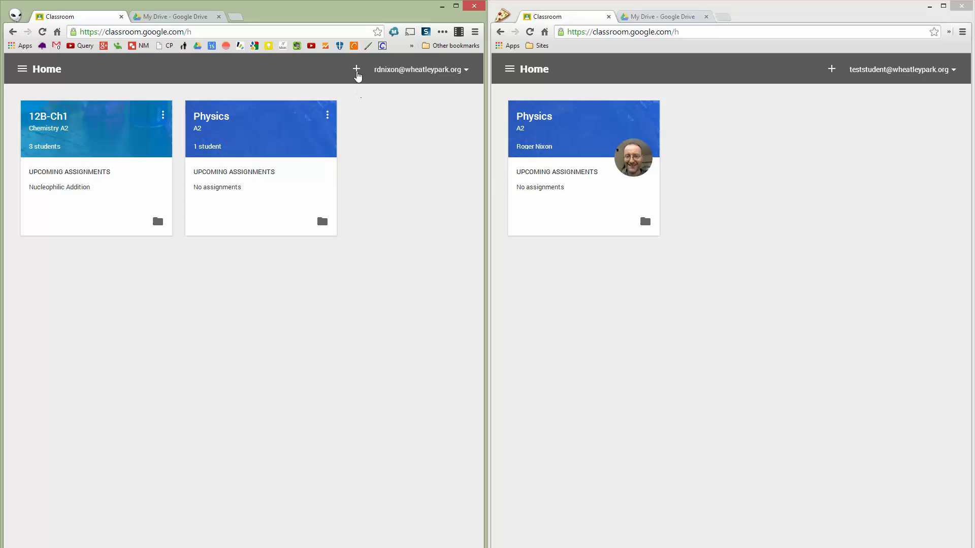
Create a new class named Test Class 2 with section GCSE
{"action": "left_click", "coordinate": [356, 72]}
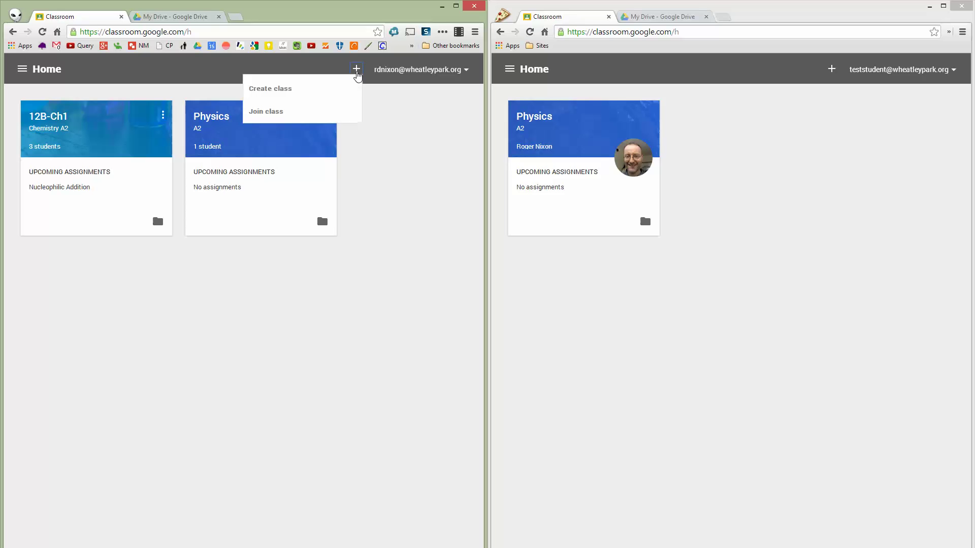
{"action": "left_click", "coordinate": [300, 92]}
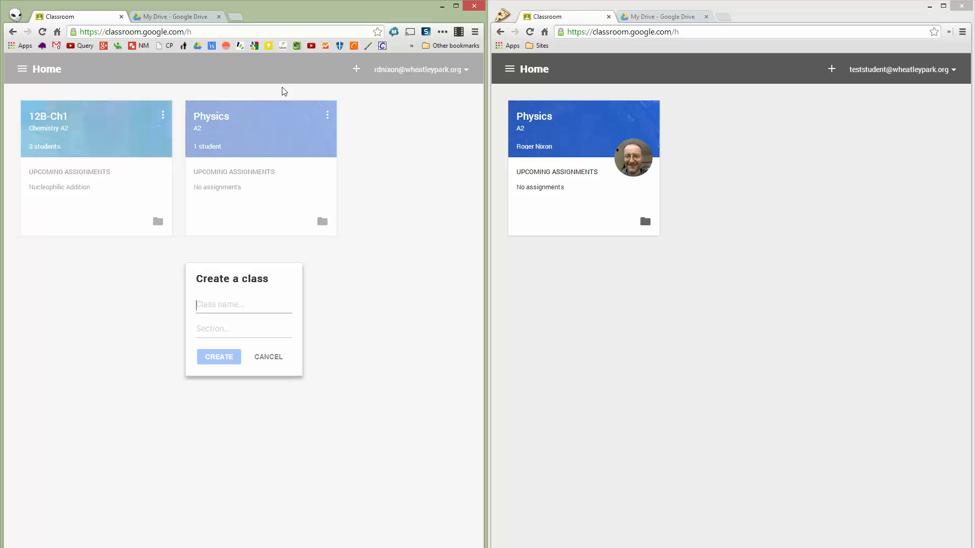
{"action": "type", "text": "Test"}
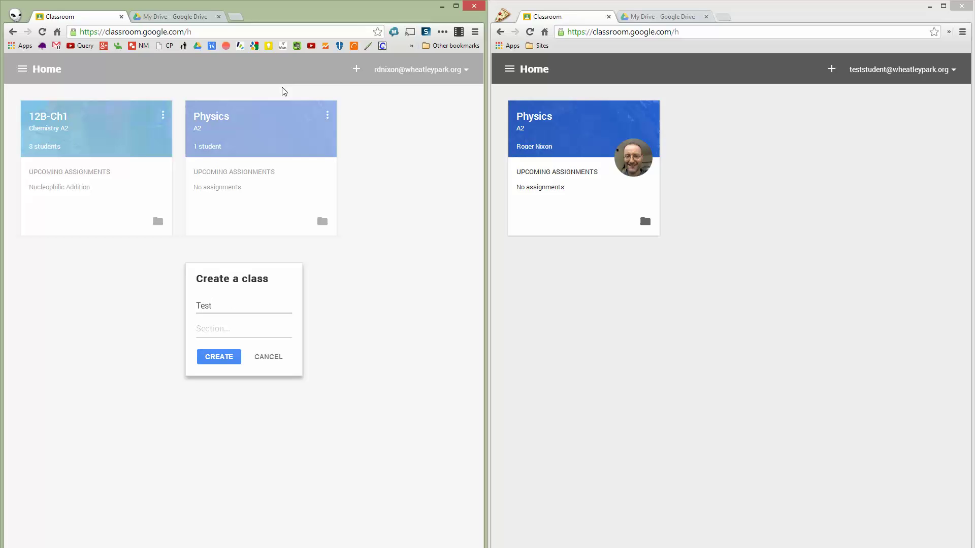
{"action": "type", "text": " Clasa"}
{"action": "type", "text": " 2"}
{"action": "left_click", "coordinate": [226, 333]}
{"action": "type", "text": "GCSE"}
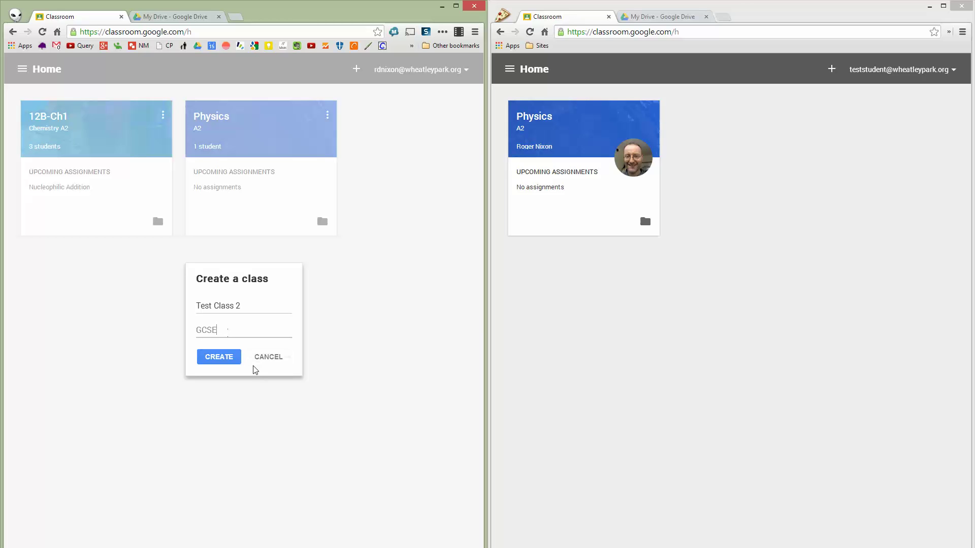
{"action": "left_click", "coordinate": [227, 360]}
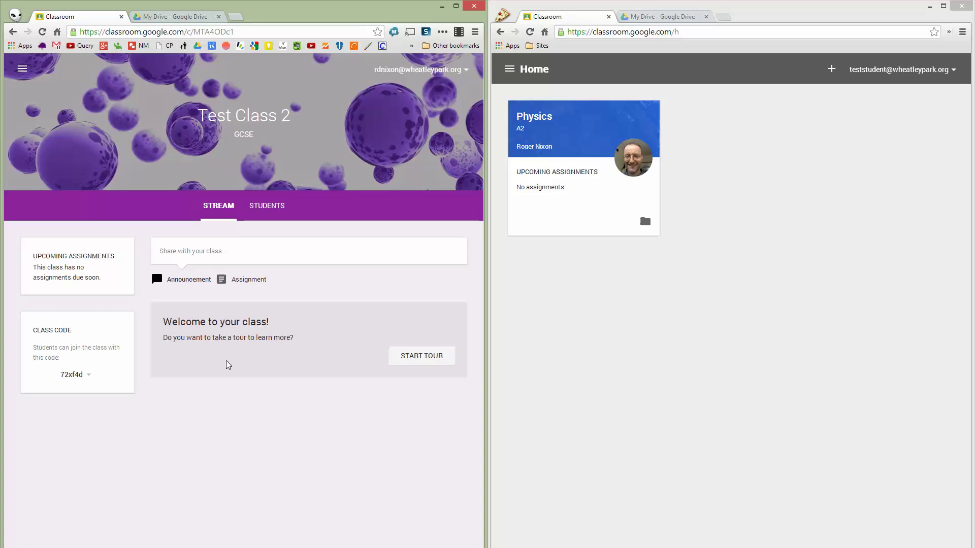
Replace Test Class 2's header banner with the open-book photo from the gallery
{"action": "mouse_move", "coordinate": [450, 187]}
{"action": "left_click", "coordinate": [449, 183]}
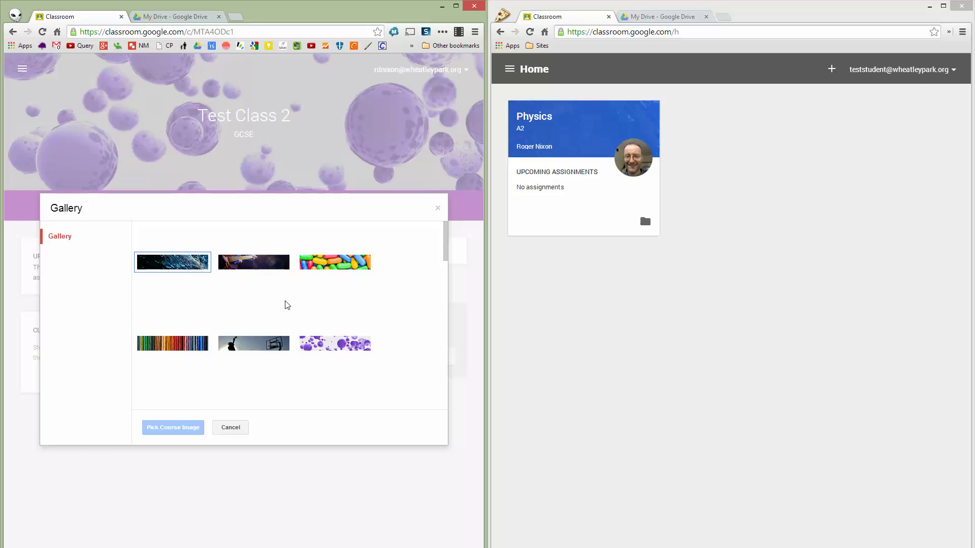
{"action": "scroll", "coordinate": [287, 305], "scroll_direction": "down", "scroll_amount": 9}
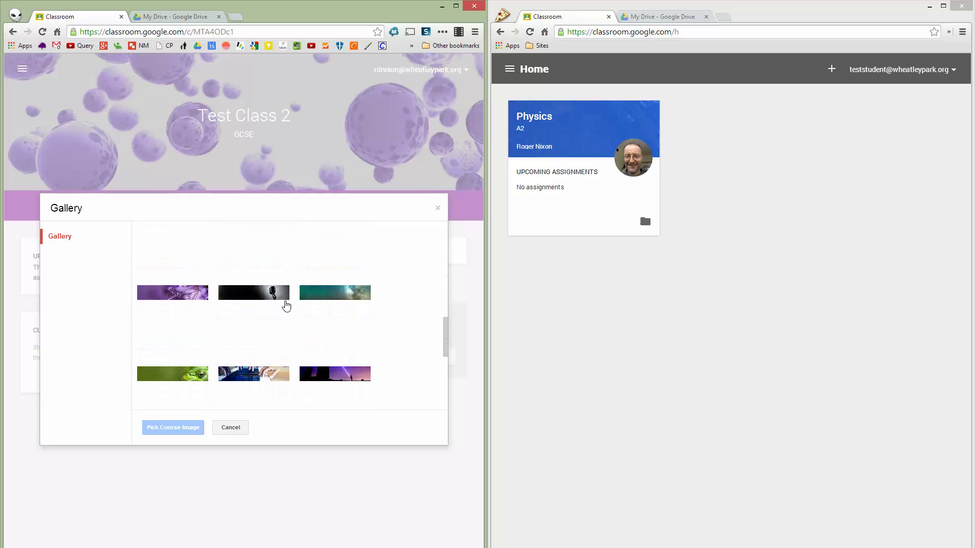
{"action": "scroll", "coordinate": [286, 307], "scroll_direction": "up", "scroll_amount": 5}
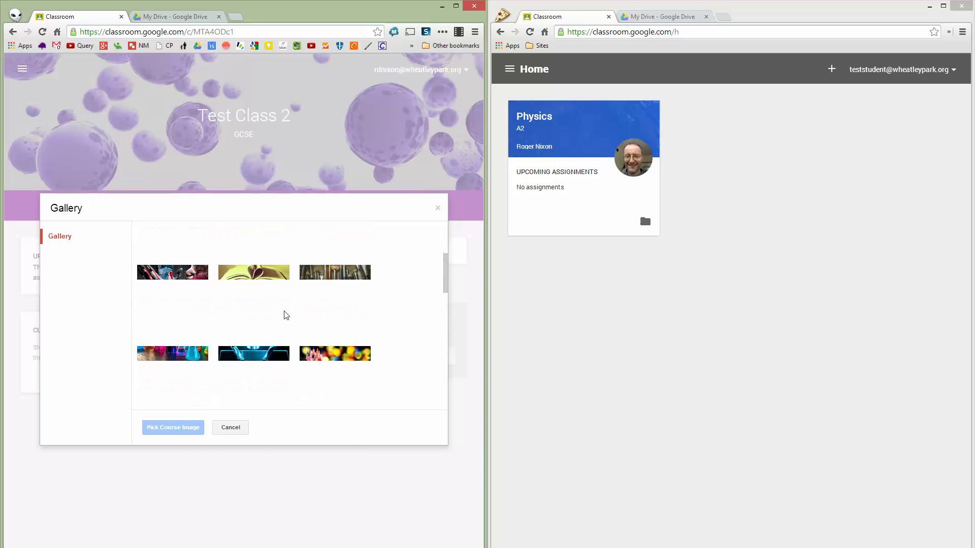
{"action": "left_click", "coordinate": [225, 278]}
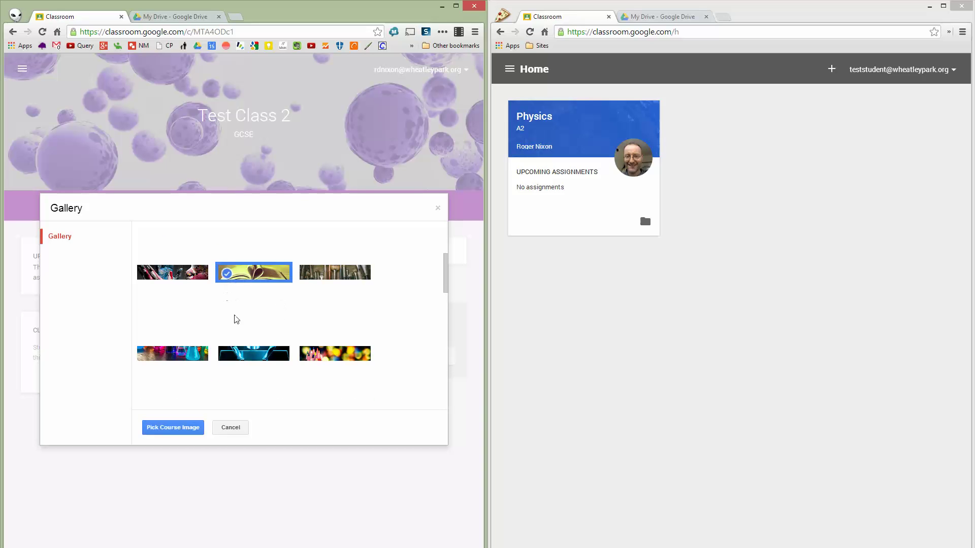
{"action": "left_click", "coordinate": [180, 432]}
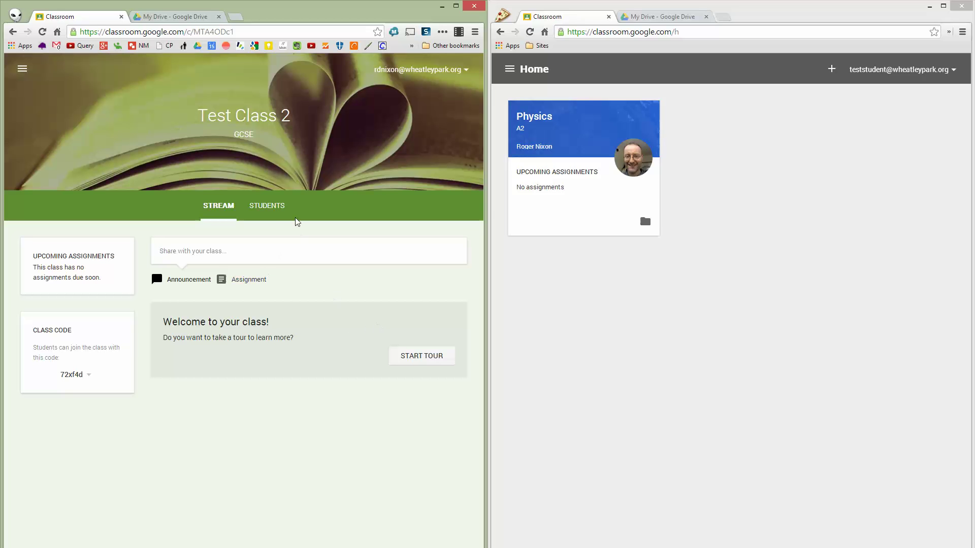
Open the Students roster and copy Test Class 2's join code from the roster message
{"action": "left_click", "coordinate": [274, 207]}
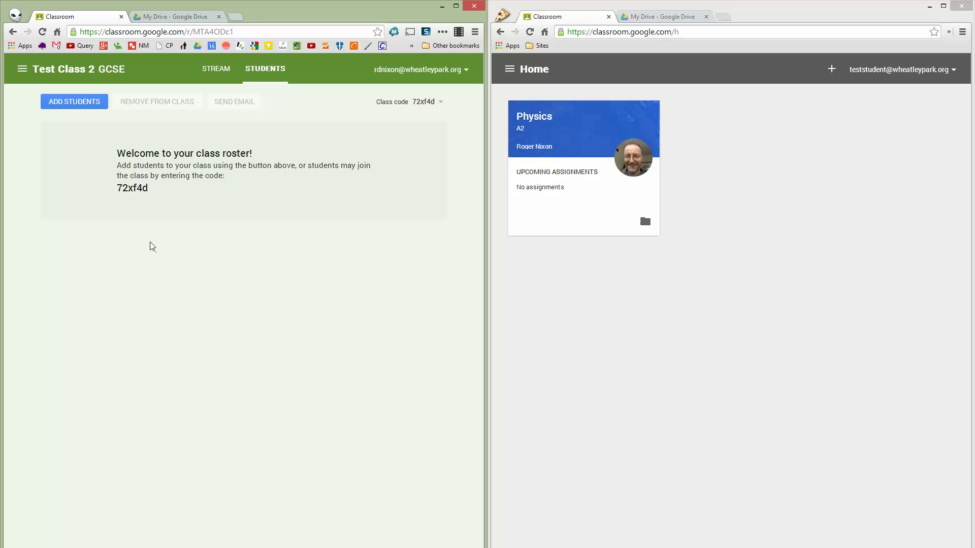
{"action": "left_click_drag", "start_coordinate": [148, 191], "coordinate": [119, 189]}
{"action": "right_click", "coordinate": [135, 186]}
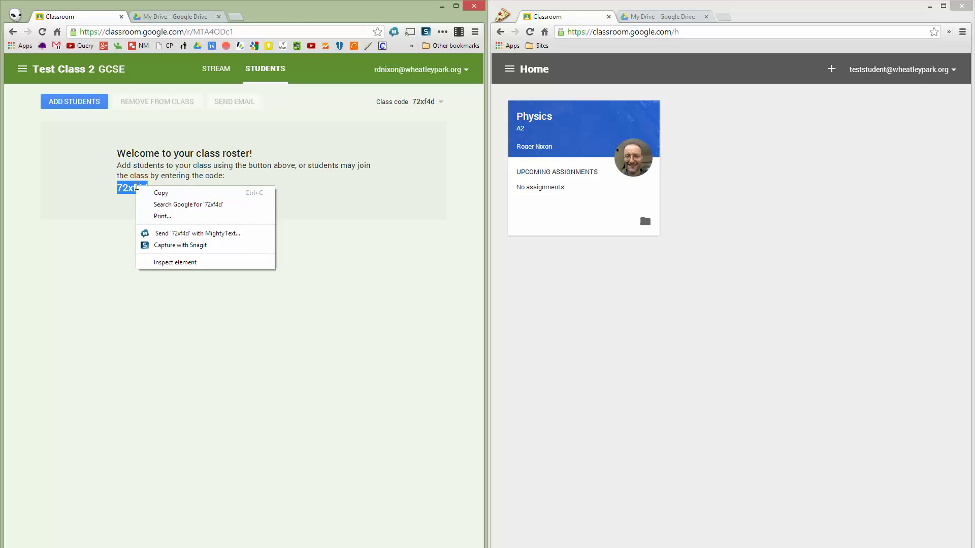
{"action": "left_click", "coordinate": [155, 192]}
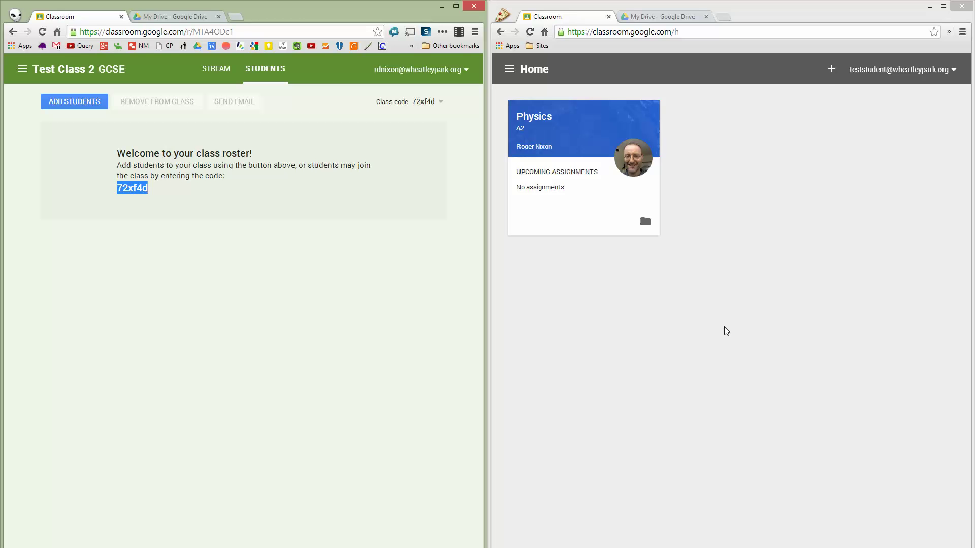
As the student, join Test Class 2 with the pasted class code, then return Home
{"action": "left_click", "coordinate": [831, 74]}
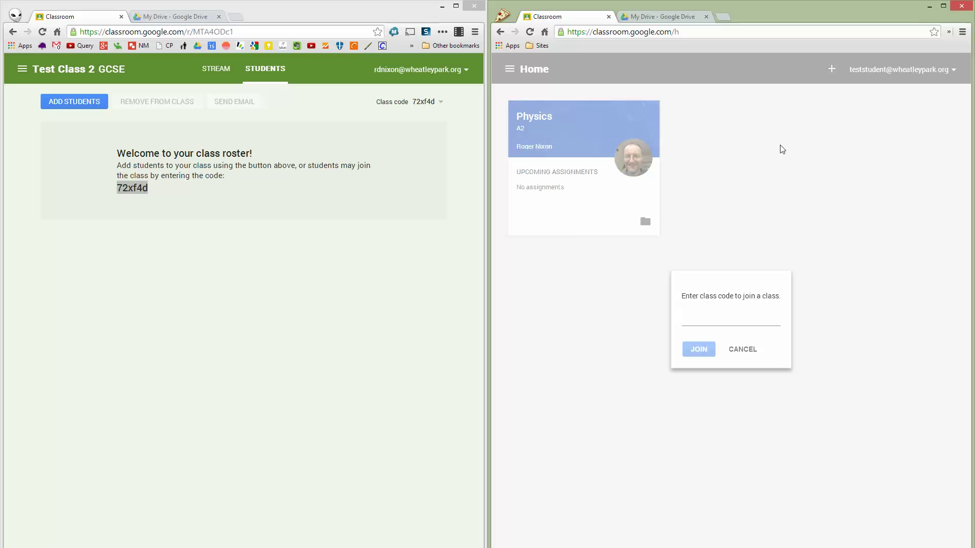
{"action": "key", "text": "ctrl+v"}
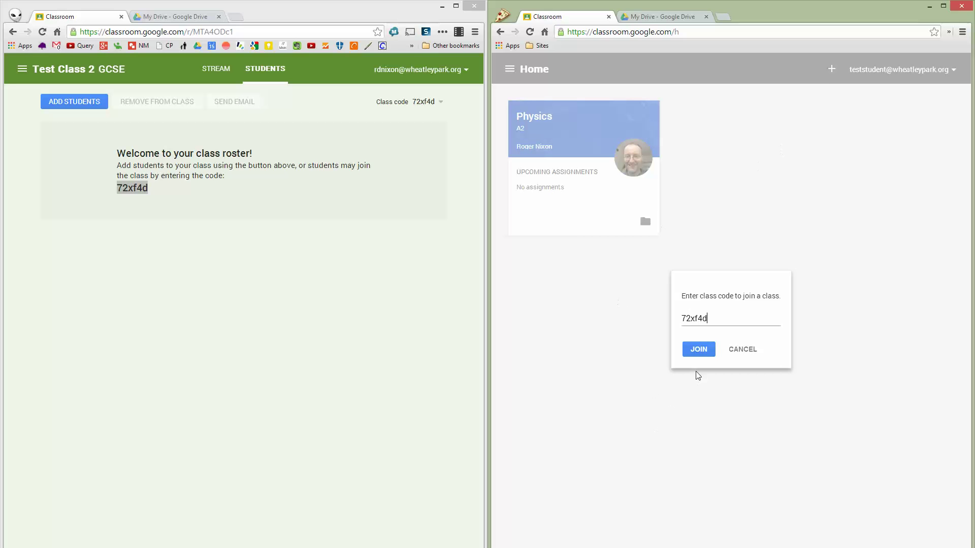
{"action": "left_click", "coordinate": [700, 355]}
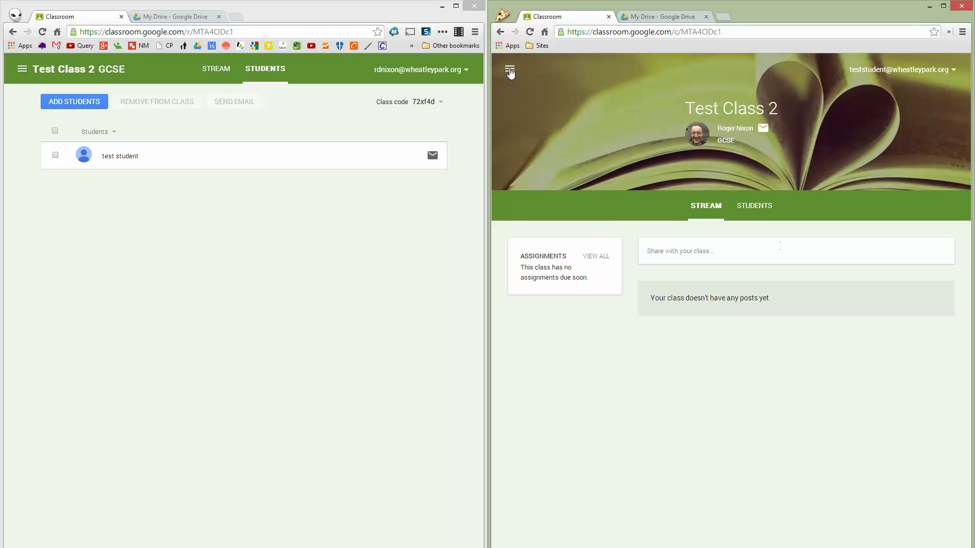
{"action": "left_click", "coordinate": [510, 68]}
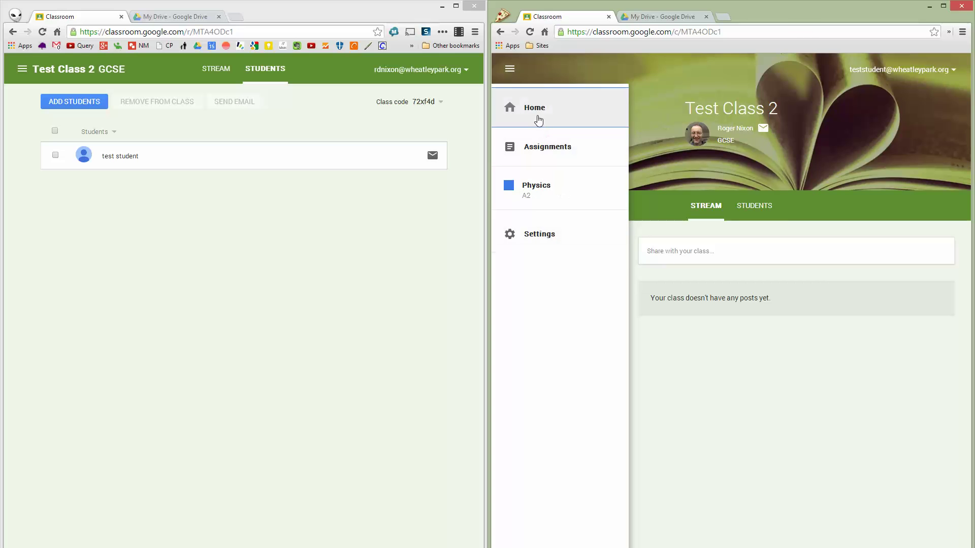
{"action": "left_click", "coordinate": [537, 120]}
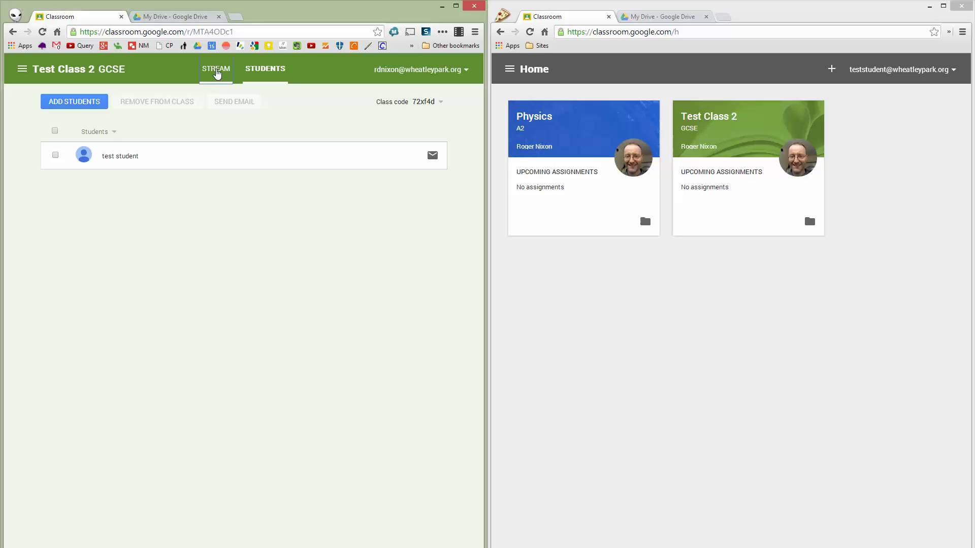
Start the teacher's stream post 'Welcome to this test class.' while the student opens Test Class 2
{"action": "left_click", "coordinate": [217, 70]}
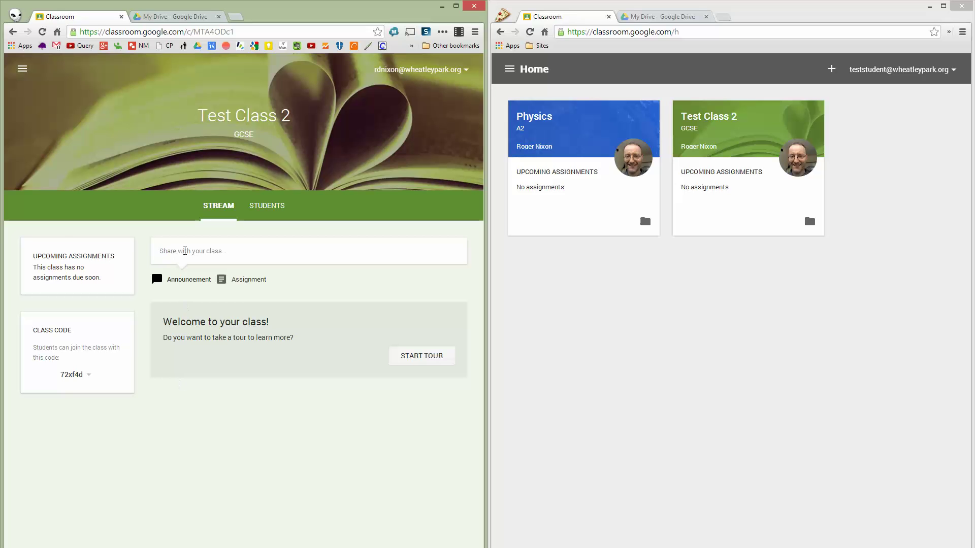
{"action": "left_click", "coordinate": [182, 253]}
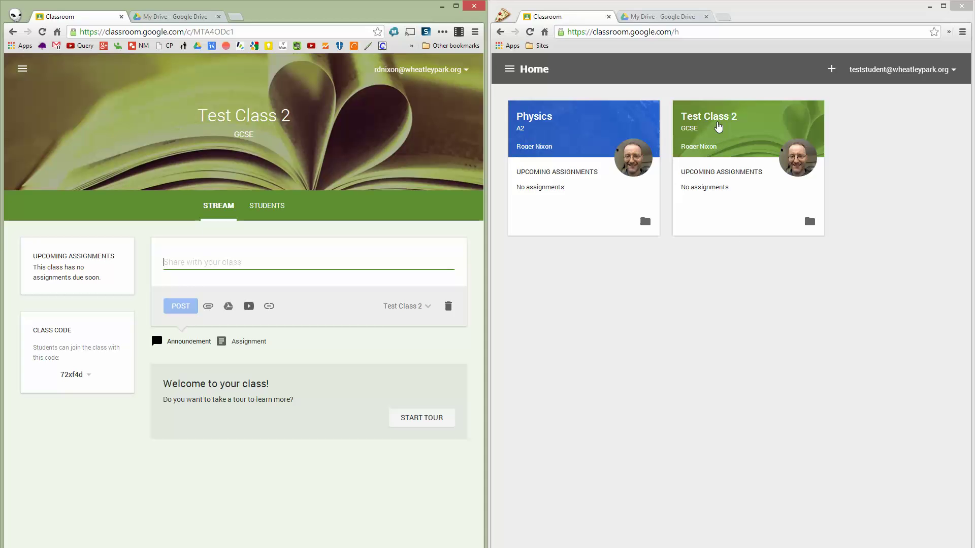
{"action": "left_click", "coordinate": [718, 126]}
{"action": "left_click", "coordinate": [177, 262]}
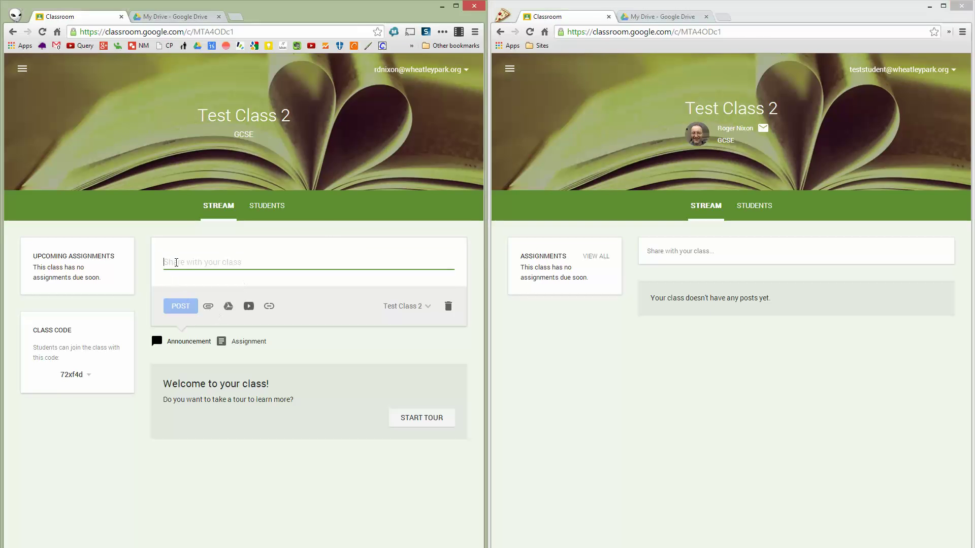
{"action": "type", "text": "Welcome to t"}
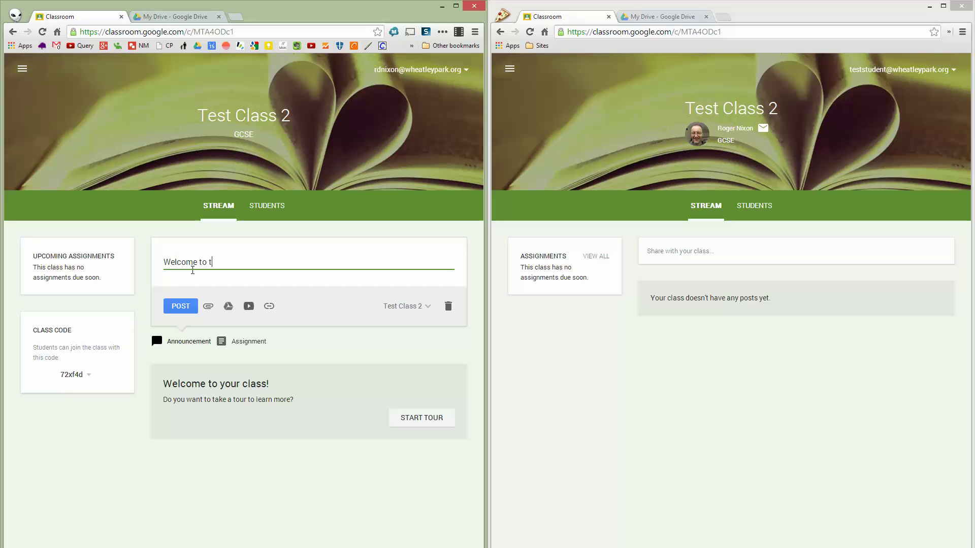
{"action": "type", "text": "his test class."}
Attach Crash Course Chemistry #1 from a 'chemistry' YouTube search and post the announcement
{"action": "left_click", "coordinate": [249, 308]}
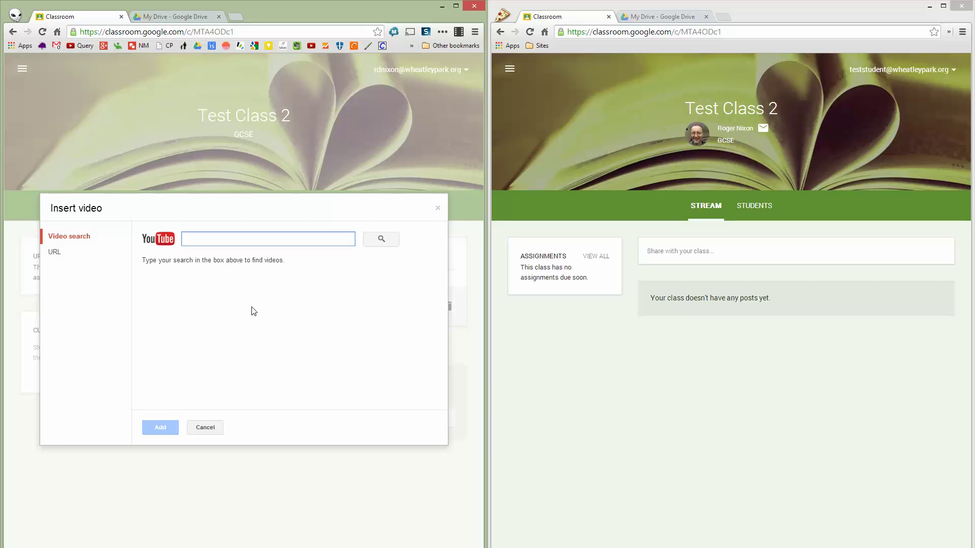
{"action": "type", "text": "chemistry"}
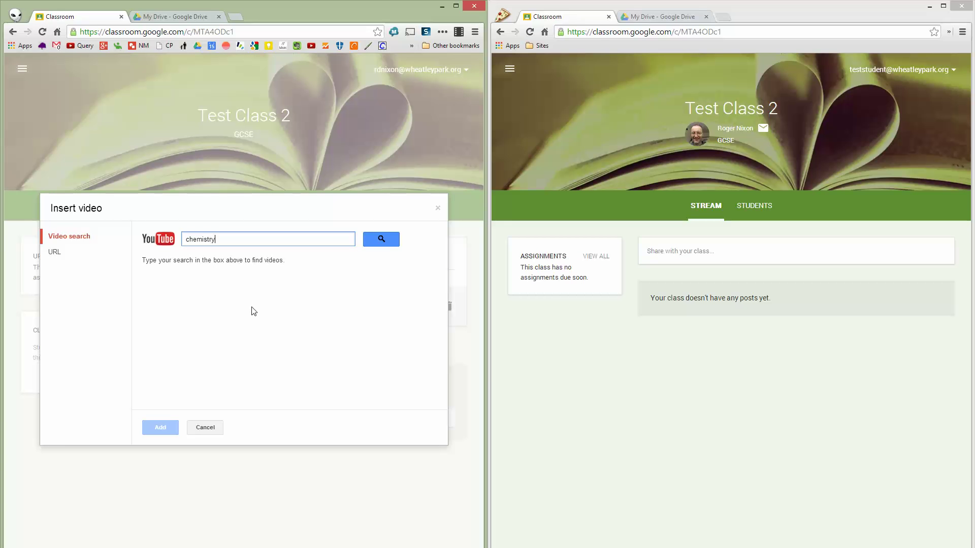
{"action": "left_click", "coordinate": [389, 241]}
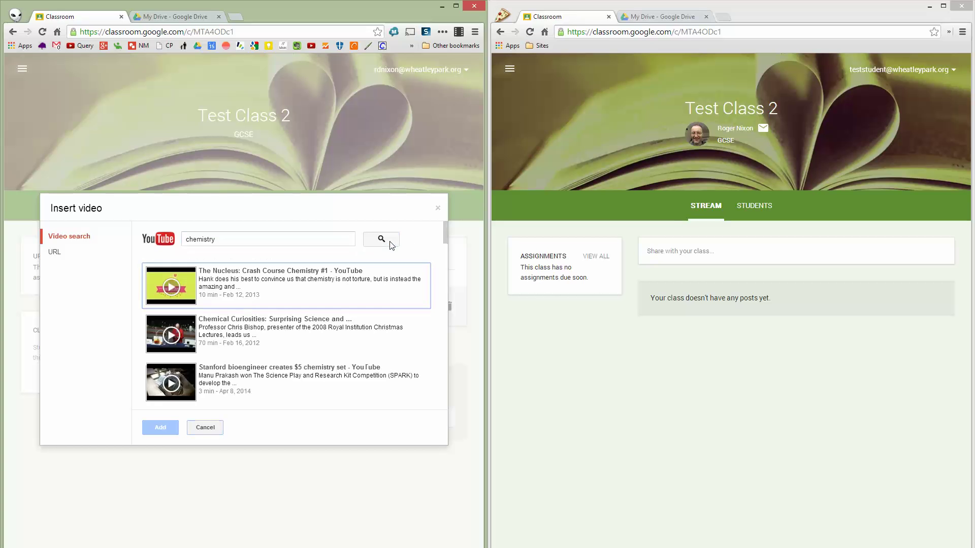
{"action": "left_click", "coordinate": [271, 294]}
{"action": "left_click", "coordinate": [153, 428]}
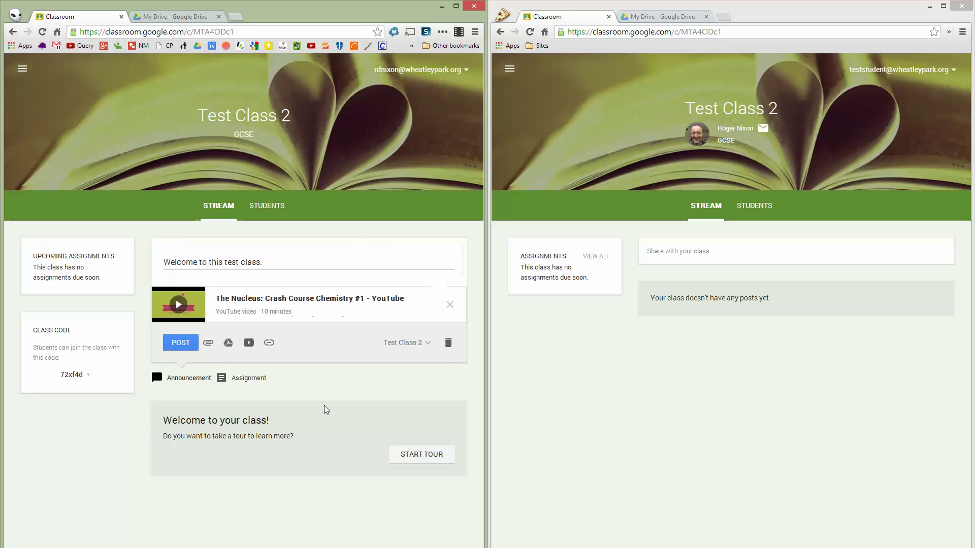
{"action": "left_click", "coordinate": [179, 343]}
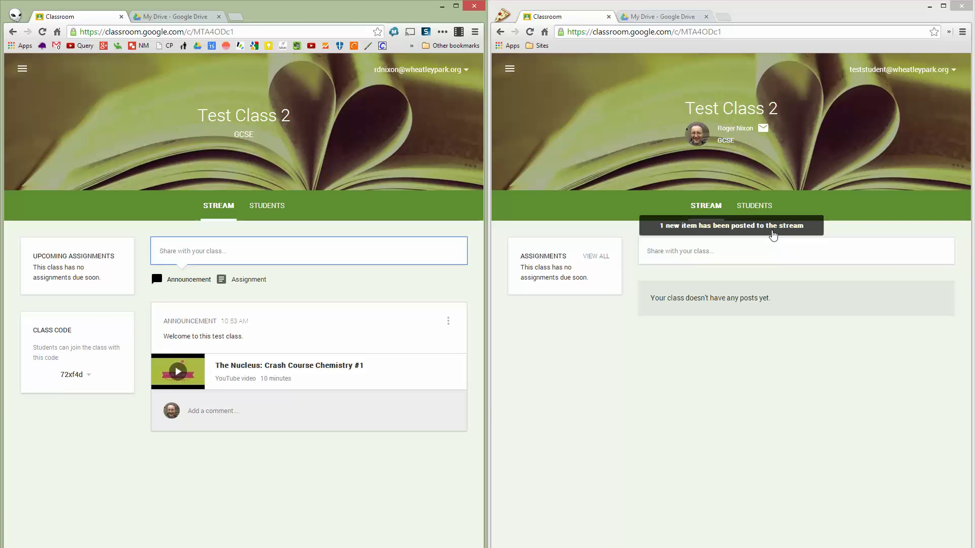
As the student, comment 'This looks really interesting' on the teacher's welcome announcement
{"action": "left_click", "coordinate": [774, 238]}
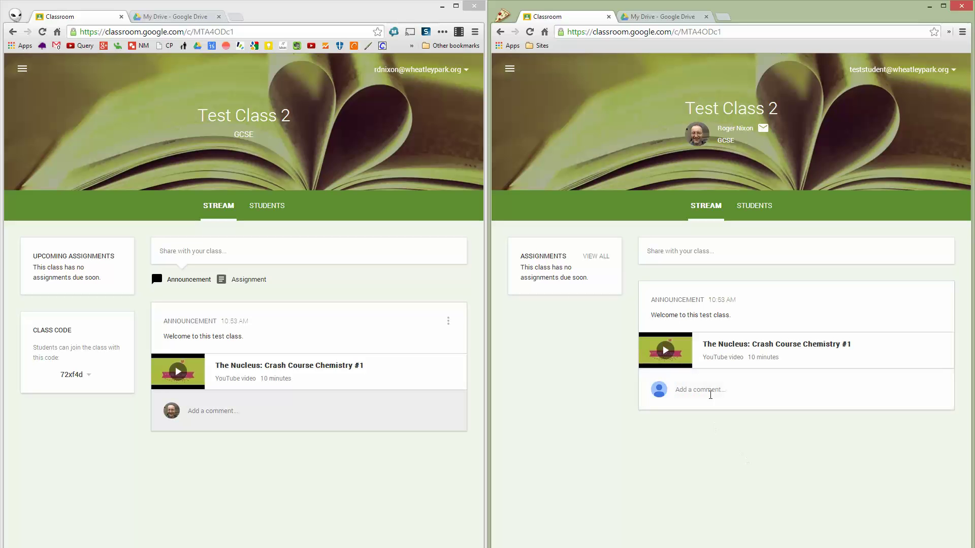
{"action": "left_click", "coordinate": [709, 392]}
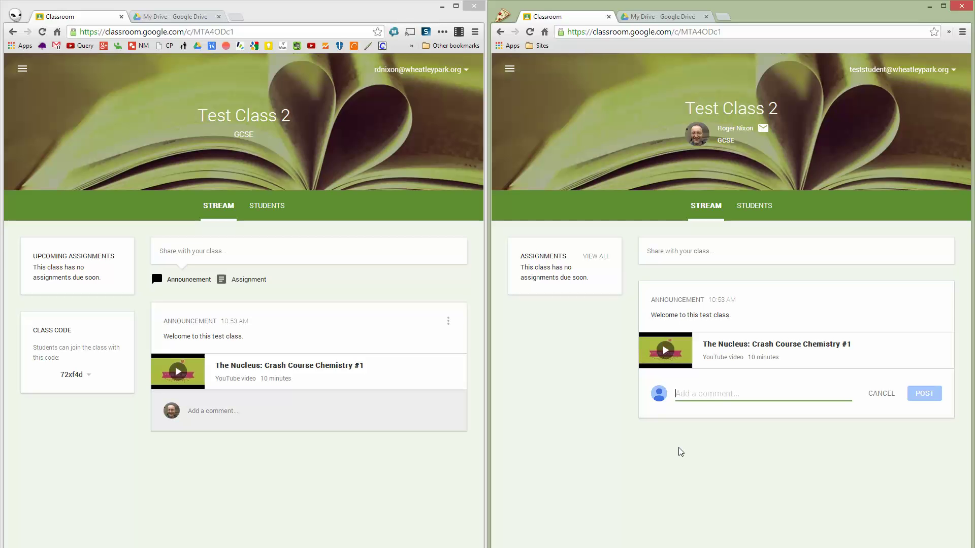
{"action": "type", "text": "This look"}
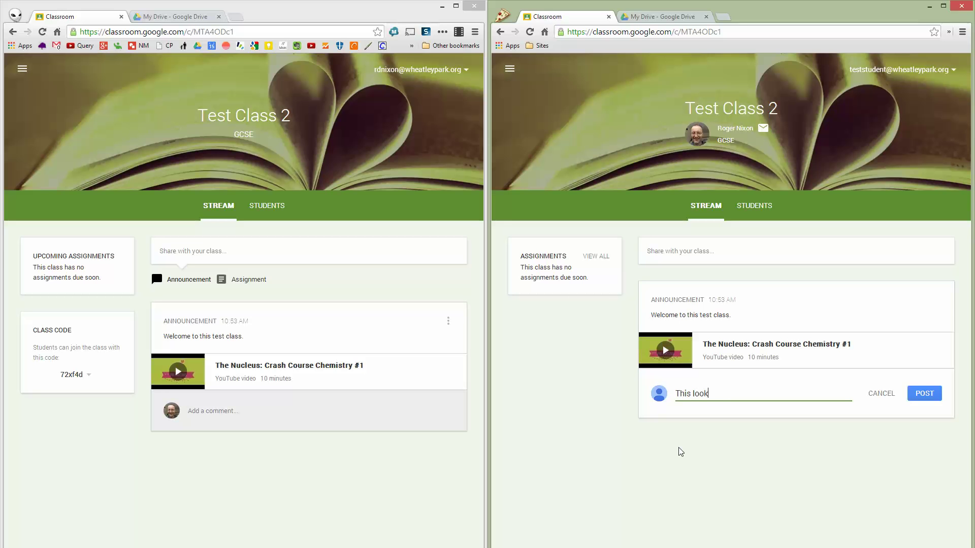
{"action": "type", "text": "s really interesting"}
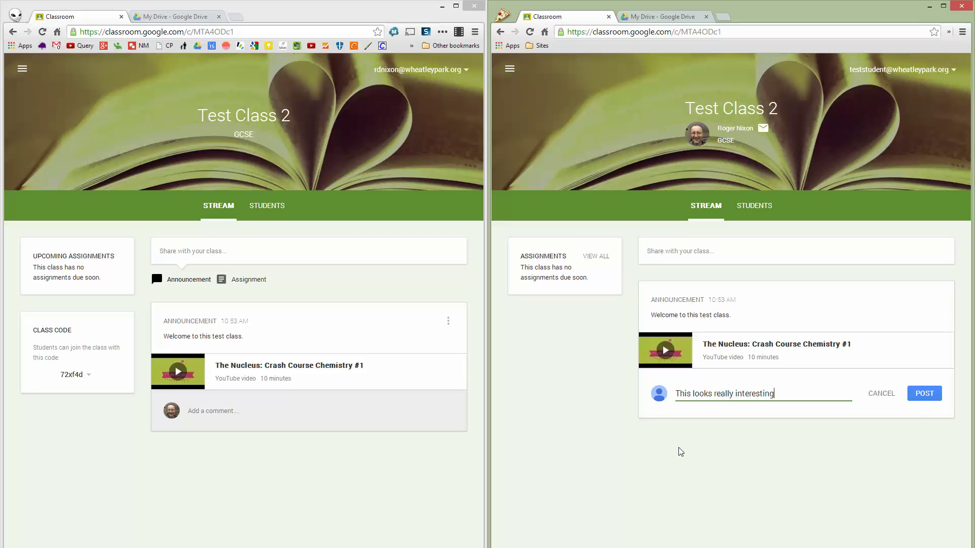
{"action": "left_click", "coordinate": [925, 398]}
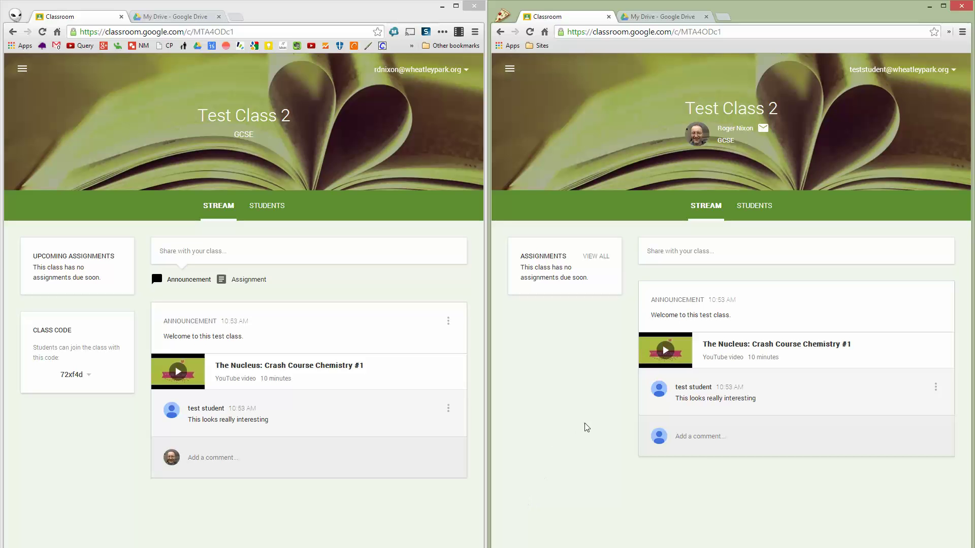
As the student, post 'How about this one.' with the Chemical Curiosities video, then refresh the teacher's stream
{"action": "left_click", "coordinate": [683, 252]}
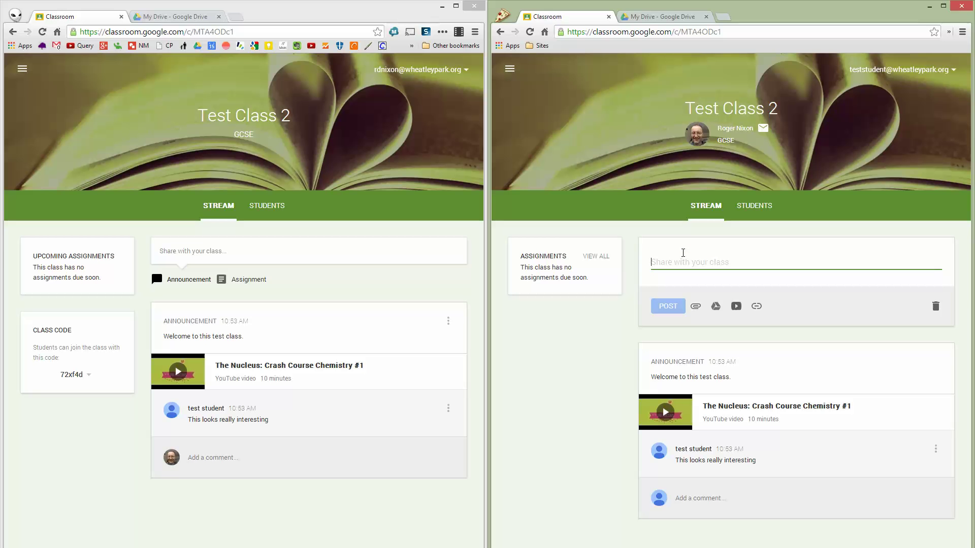
{"action": "type", "text": "How abo"}
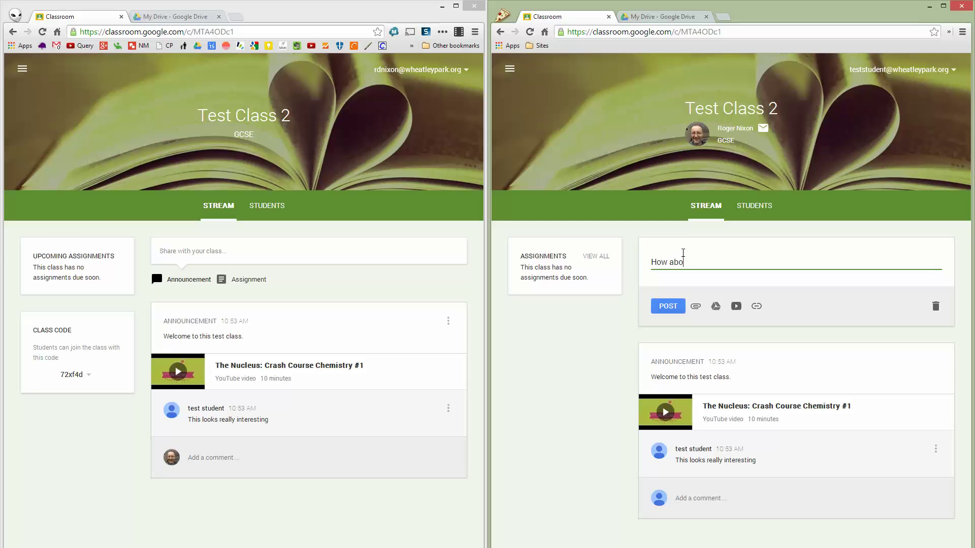
{"action": "type", "text": "ut this one."}
{"action": "left_click", "coordinate": [735, 307]}
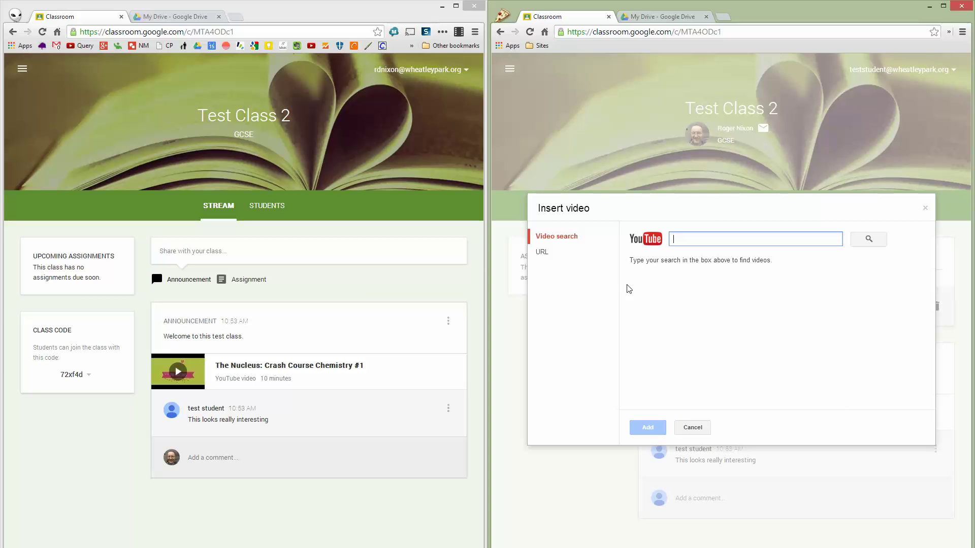
{"action": "type", "text": "chemistry"}
{"action": "left_click", "coordinate": [877, 236]}
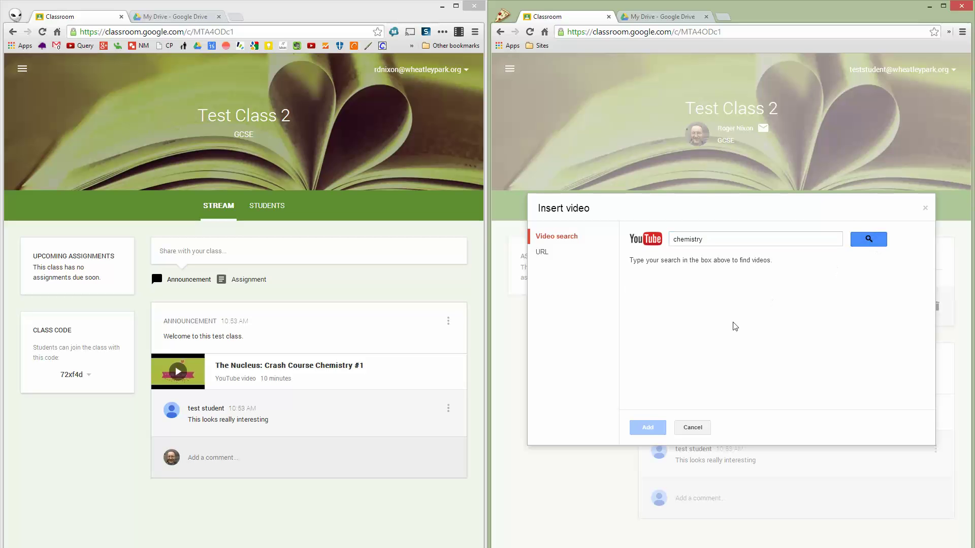
{"action": "left_click", "coordinate": [865, 246]}
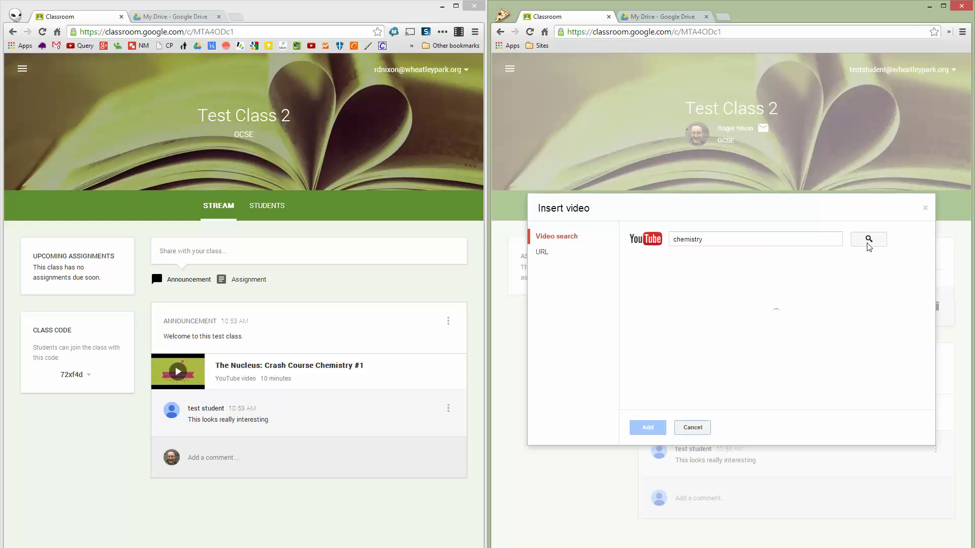
{"action": "left_click", "coordinate": [710, 337]}
{"action": "left_click", "coordinate": [639, 431]}
{"action": "left_click", "coordinate": [665, 342]}
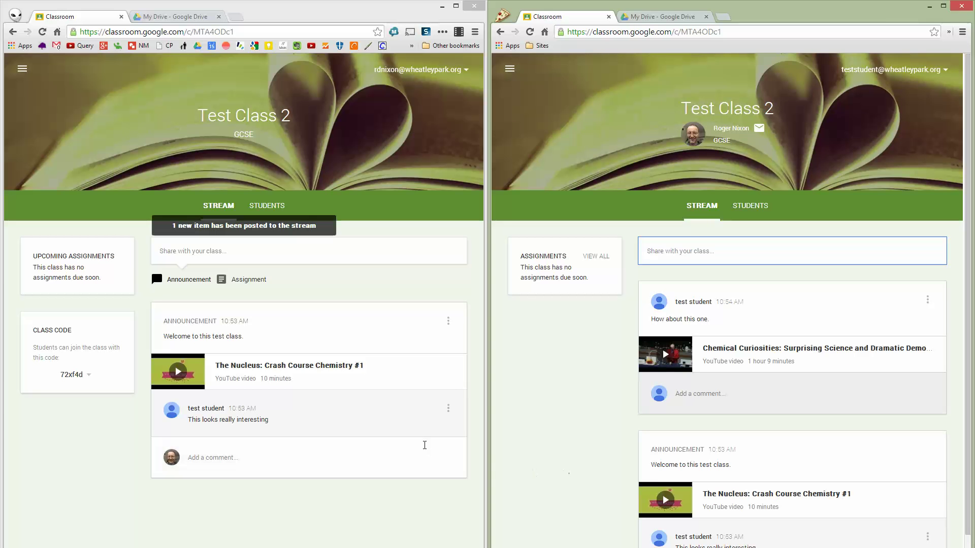
{"action": "left_click", "coordinate": [283, 226]}
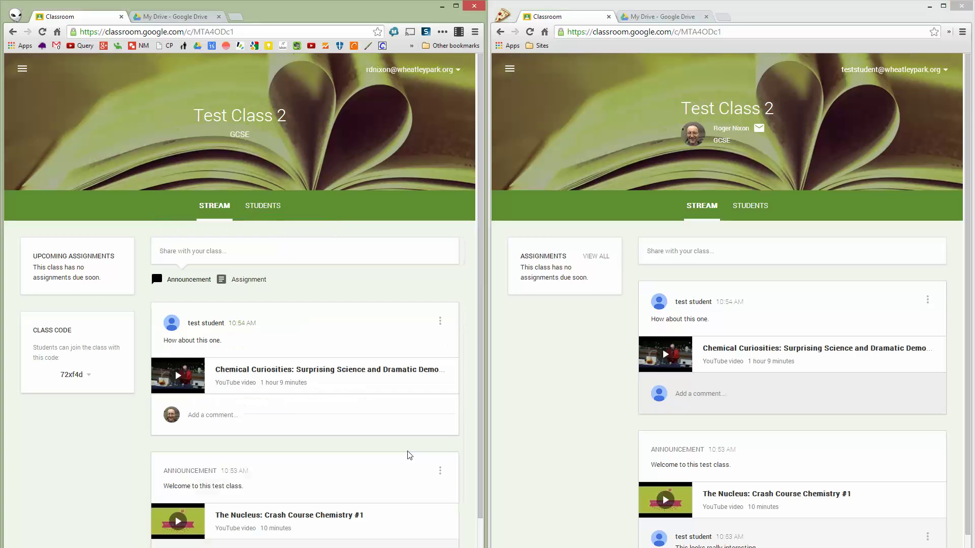
Title a new assignment 'Create a Slides presentation on the development of nuclear physics.'
{"action": "left_click", "coordinate": [249, 280]}
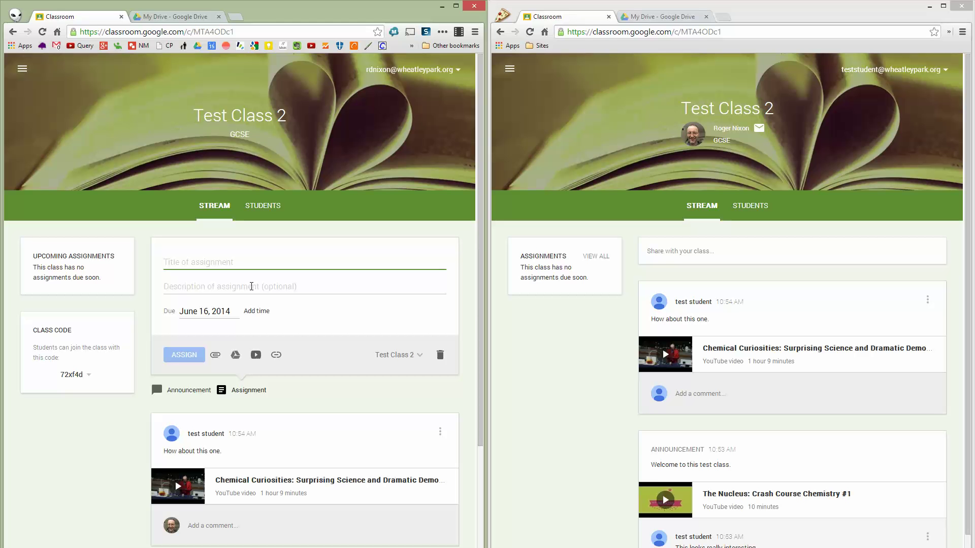
{"action": "type", "text": "Create a "}
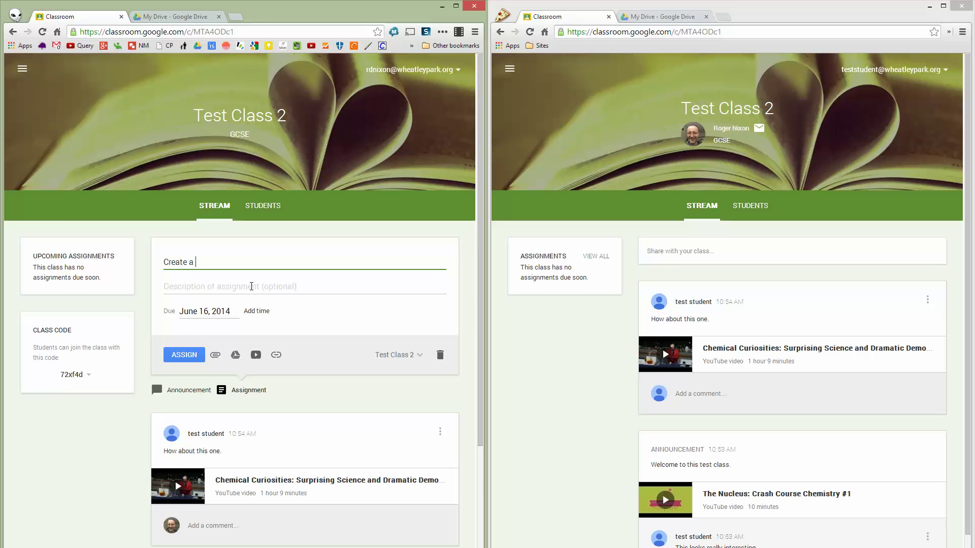
{"action": "type", "text": "Slide"}
{"action": "key", "text": "BackSpace"}
{"action": "type", "text": "s presentation on the devel"}
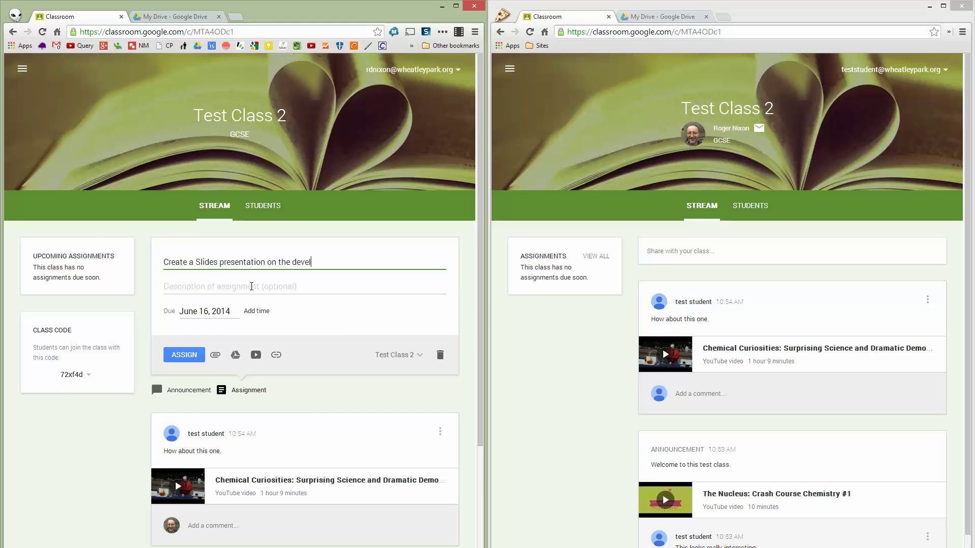
{"action": "type", "text": "opment of nuclear physics."}
{"action": "left_click", "coordinate": [223, 289]}
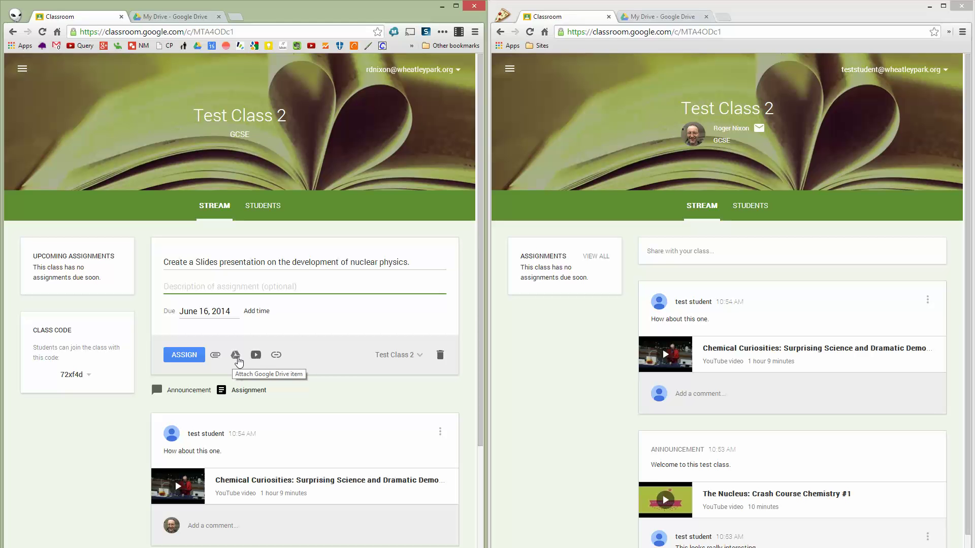
Attach the Vocabulary List Untitled doc with a copy per student, then remove that attachment
{"action": "left_click", "coordinate": [238, 358]}
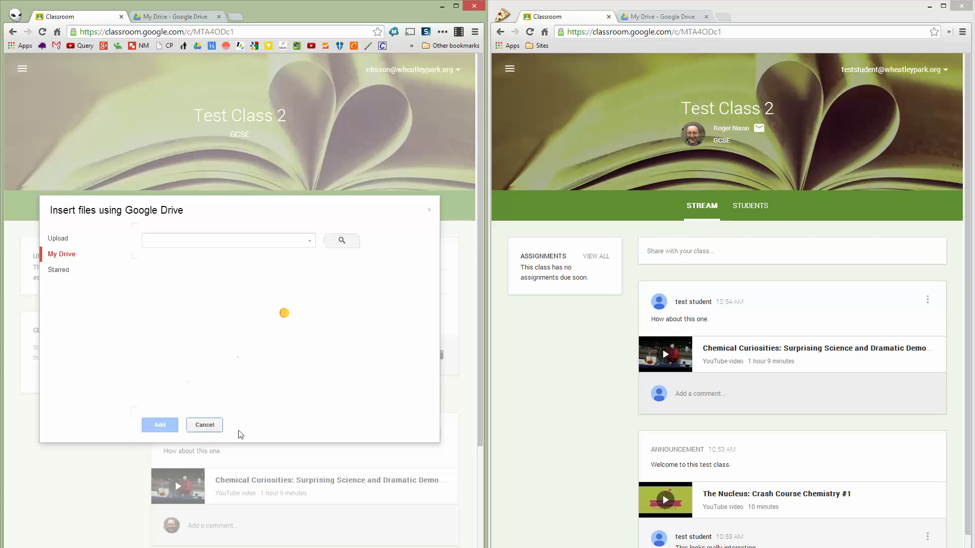
{"action": "scroll", "coordinate": [259, 375], "scroll_direction": "down", "scroll_amount": 5}
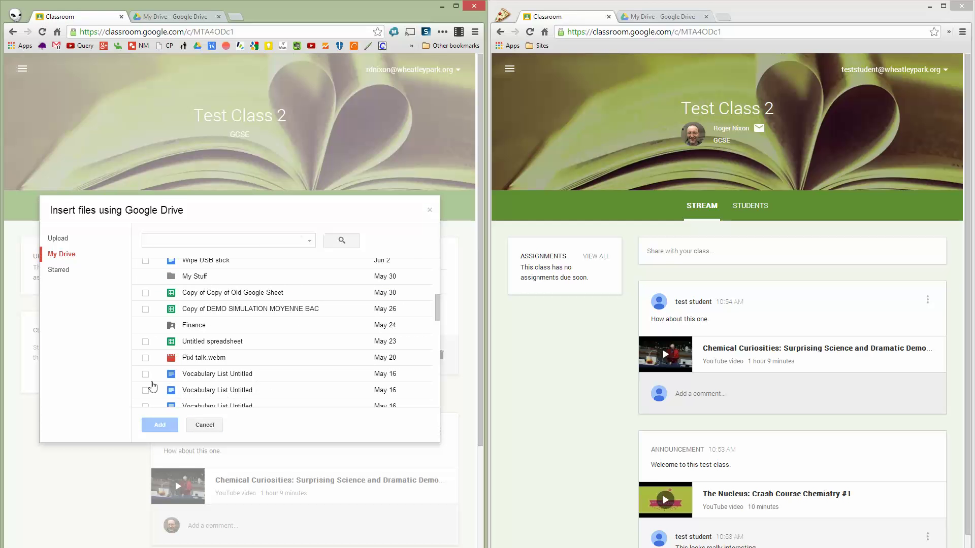
{"action": "left_click", "coordinate": [145, 375]}
{"action": "left_click", "coordinate": [159, 425]}
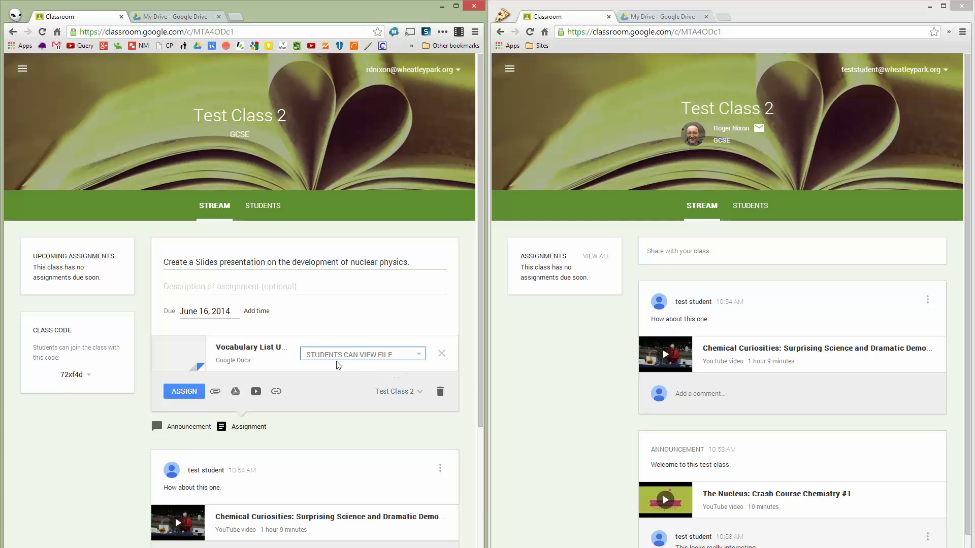
{"action": "left_click", "coordinate": [377, 360]}
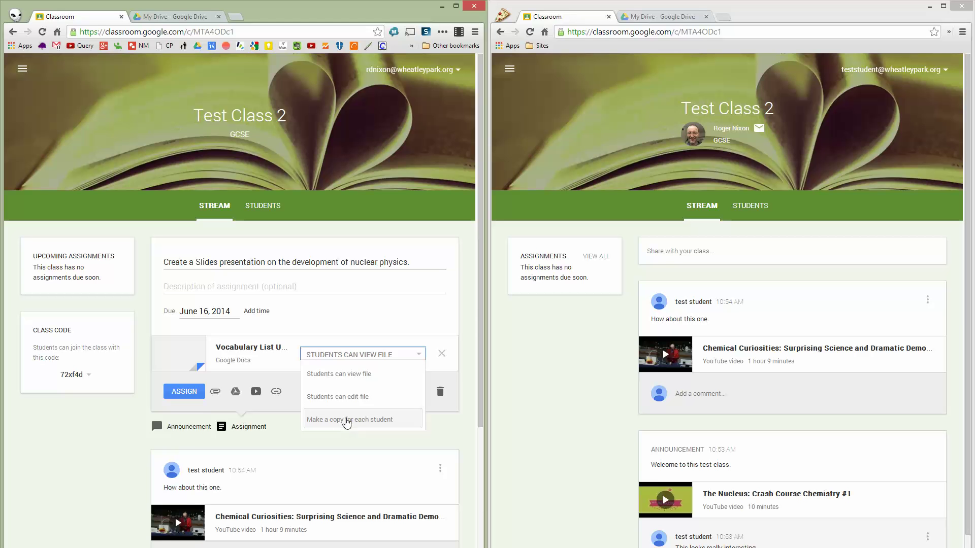
{"action": "left_click", "coordinate": [346, 425]}
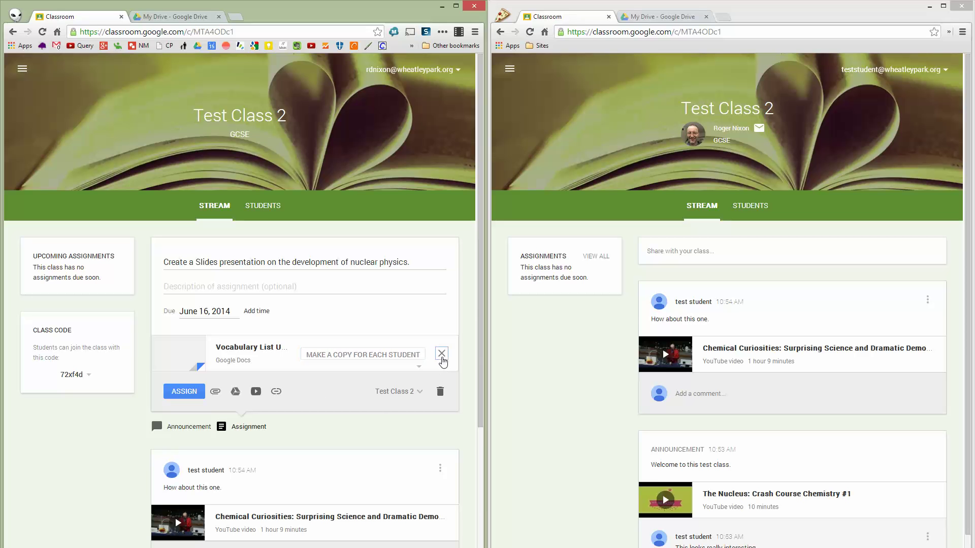
{"action": "left_click", "coordinate": [441, 353]}
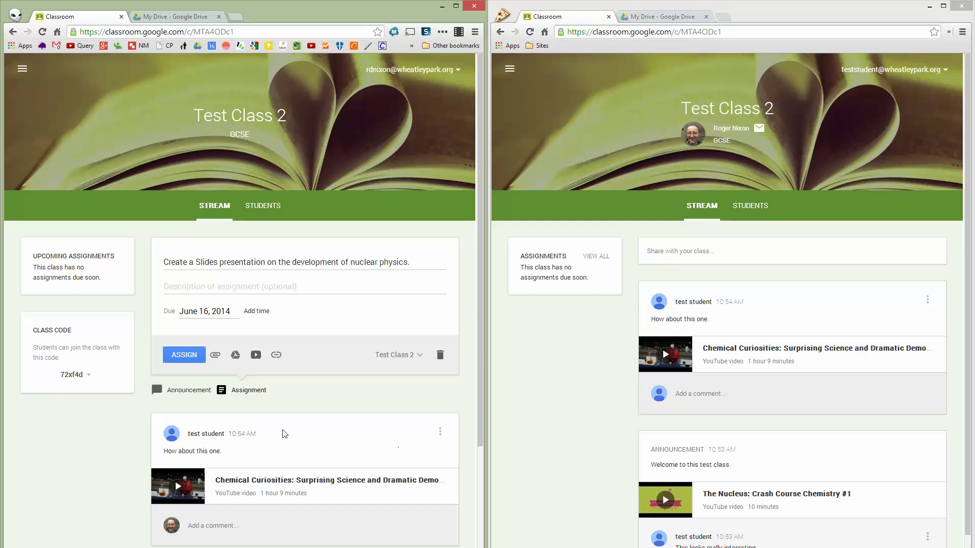
Assign the nuclear physics Slides task, then open it from the student's refreshed stream
{"action": "left_click", "coordinate": [191, 358]}
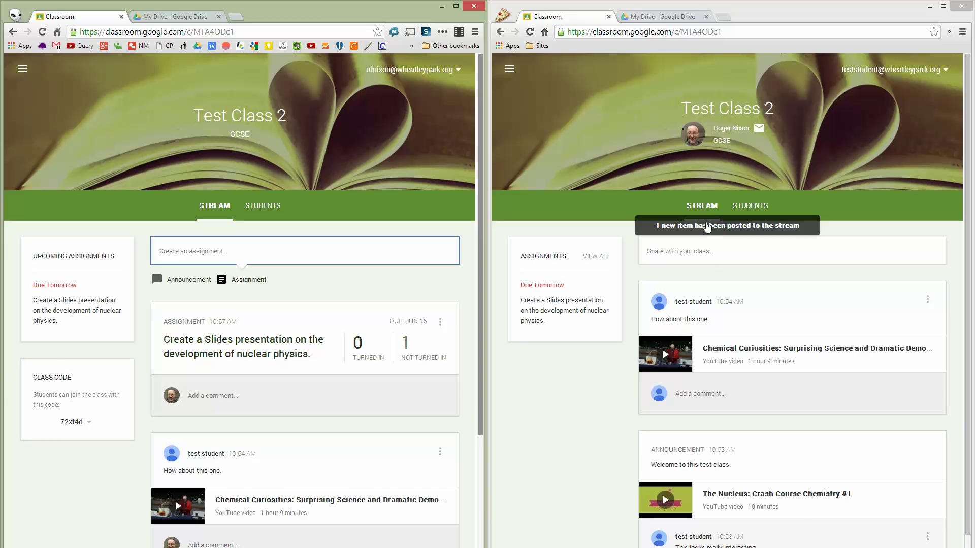
{"action": "left_click", "coordinate": [699, 227]}
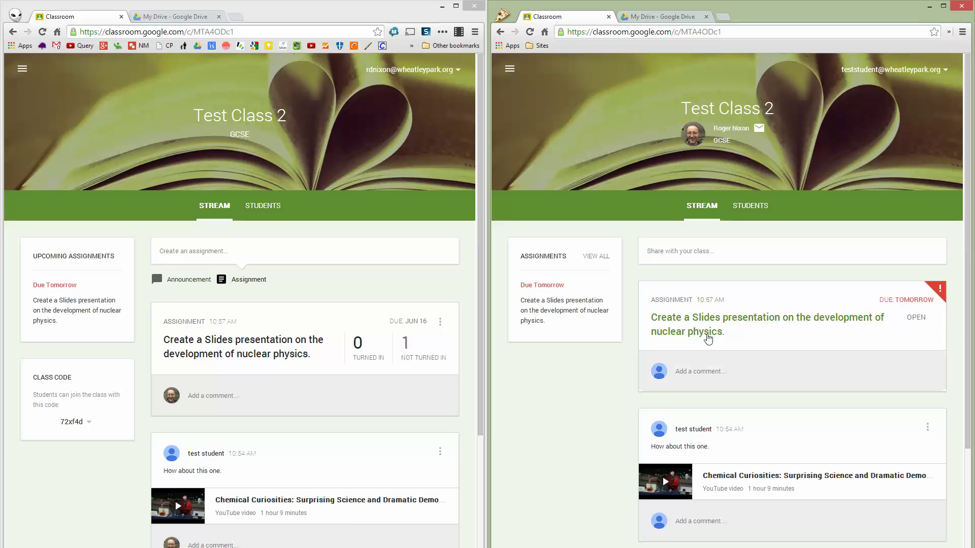
{"action": "left_click", "coordinate": [707, 335]}
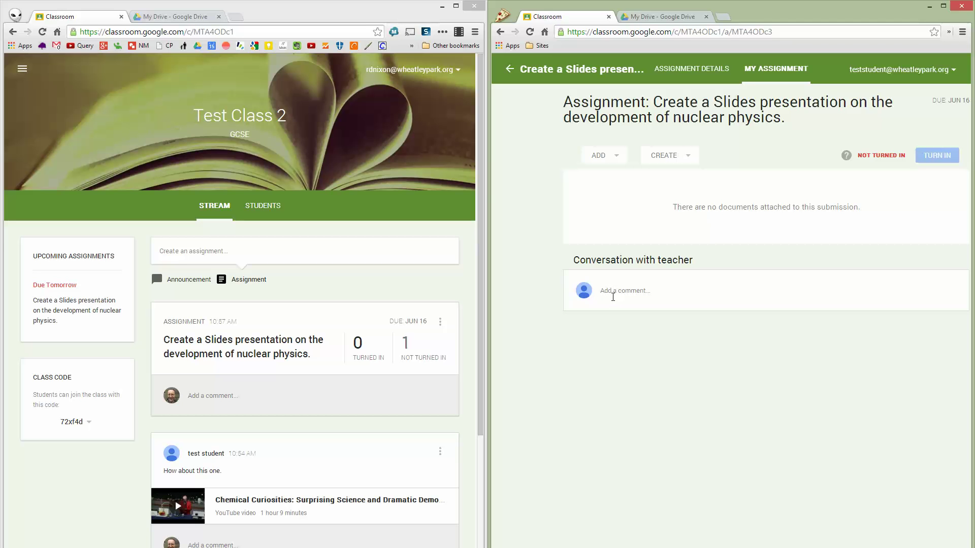
Post the private comment 'How do I do this' and open the teacher's submissions view
{"action": "left_click", "coordinate": [613, 297]}
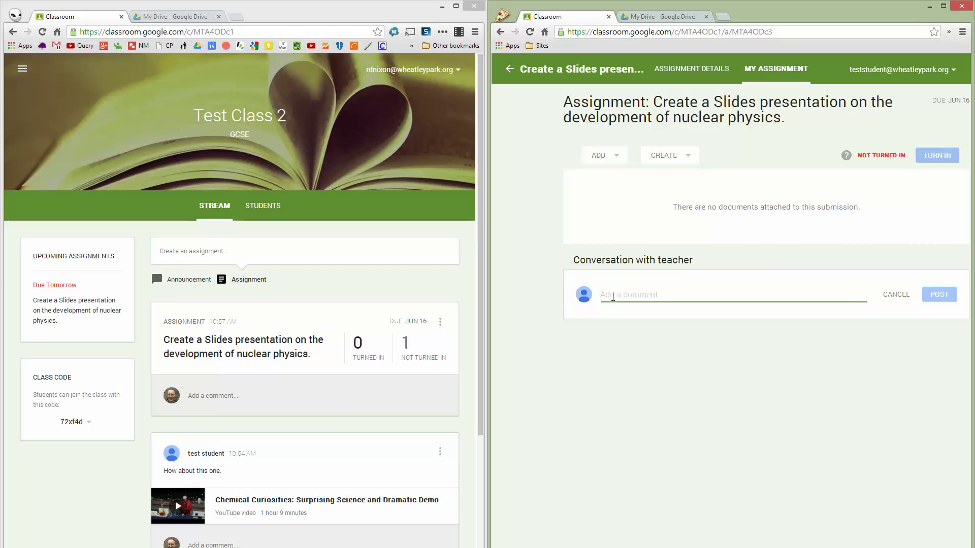
{"action": "type", "text": "How d"}
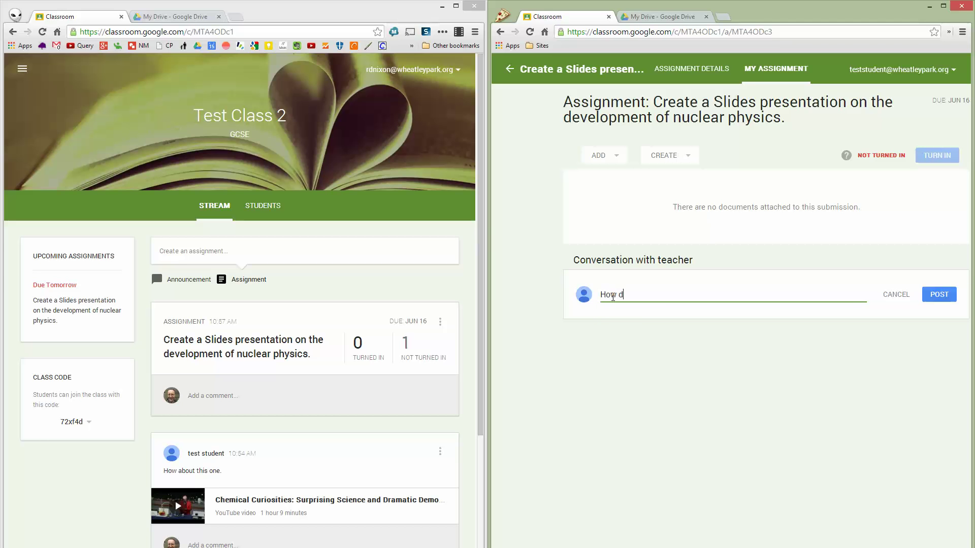
{"action": "type", "text": "o I do this"}
{"action": "left_click", "coordinate": [941, 296]}
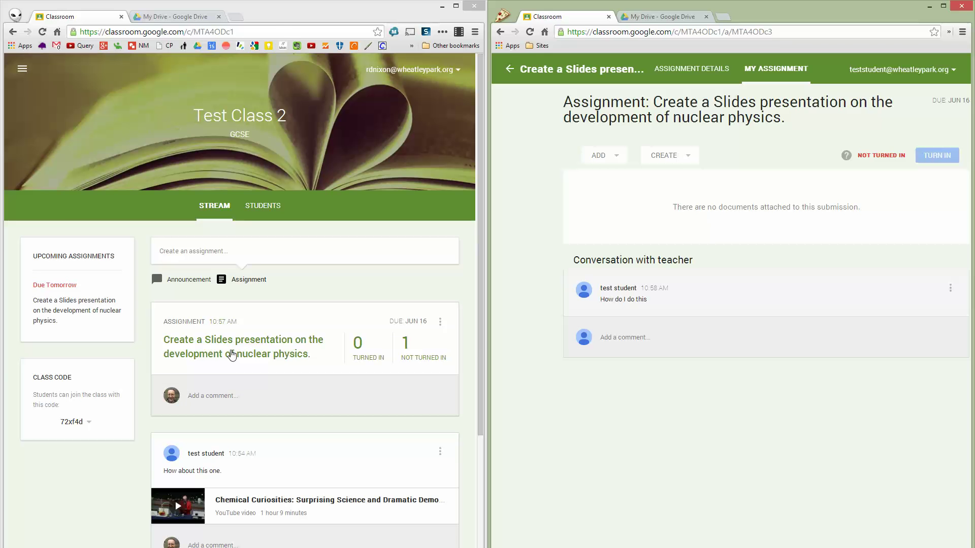
{"action": "left_click", "coordinate": [232, 355]}
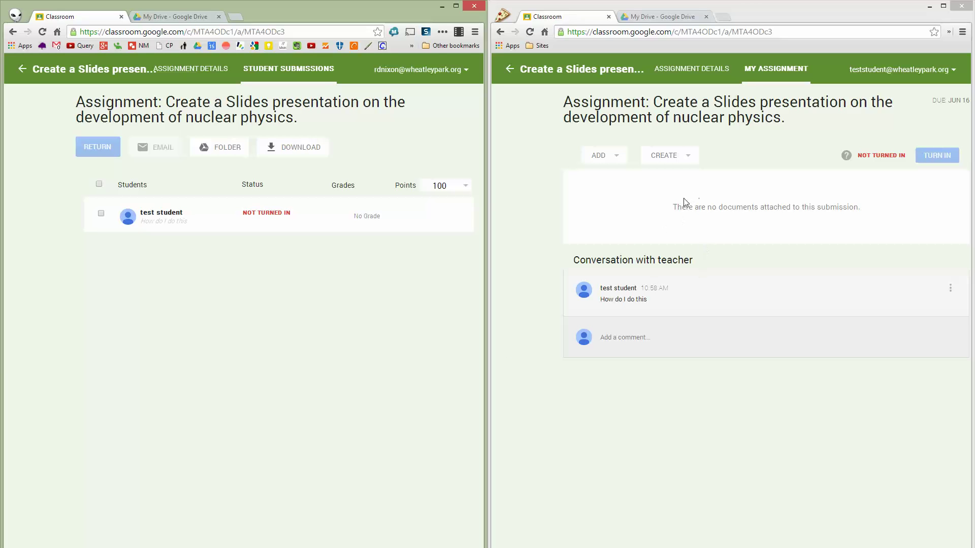
Attach a new Presentation to the submission from the CREATE menu and open it
{"action": "left_click", "coordinate": [615, 161]}
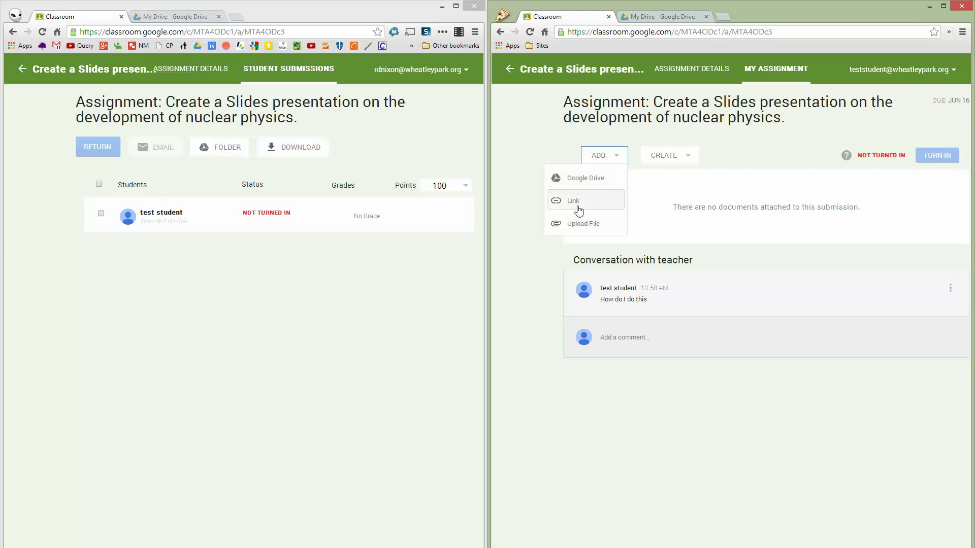
{"action": "left_click", "coordinate": [546, 148]}
{"action": "left_click", "coordinate": [680, 161]}
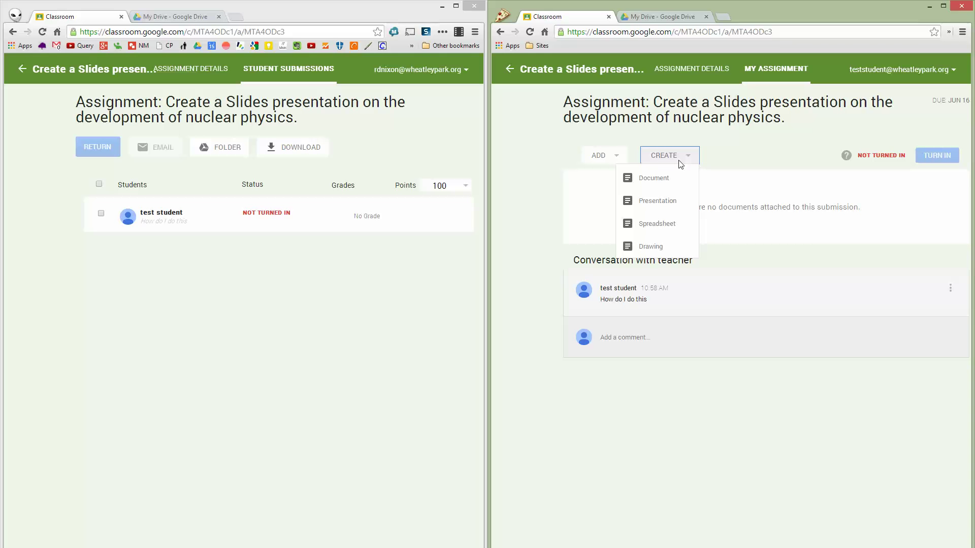
{"action": "left_click", "coordinate": [666, 206]}
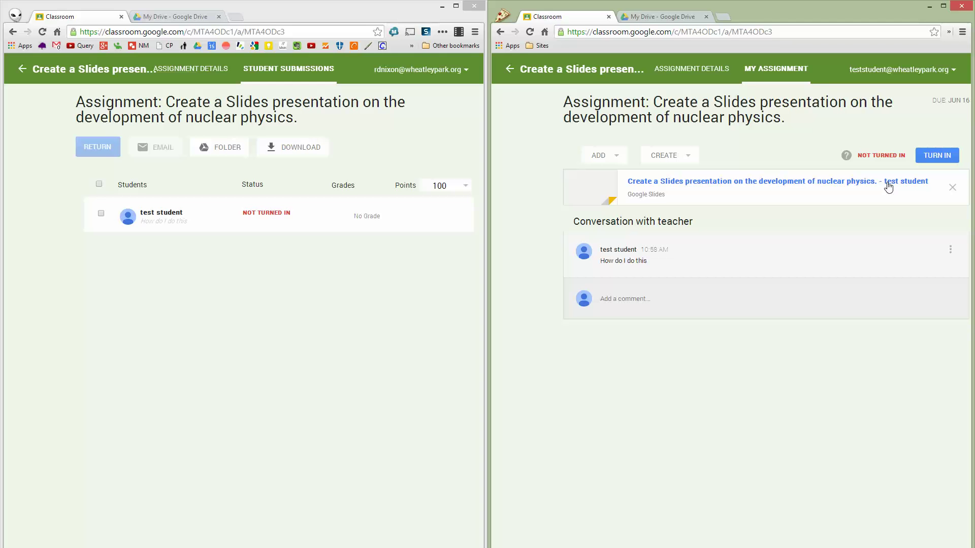
{"action": "left_click", "coordinate": [763, 184]}
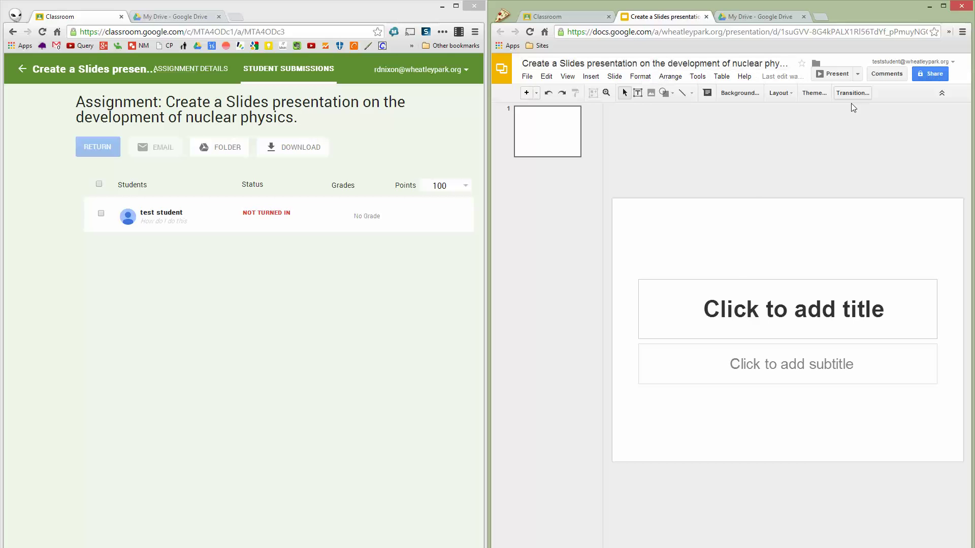
Begin renaming the presentation with '- test student', then cancel to keep the original name
{"action": "left_click", "coordinate": [727, 64]}
{"action": "left_click", "coordinate": [746, 329]}
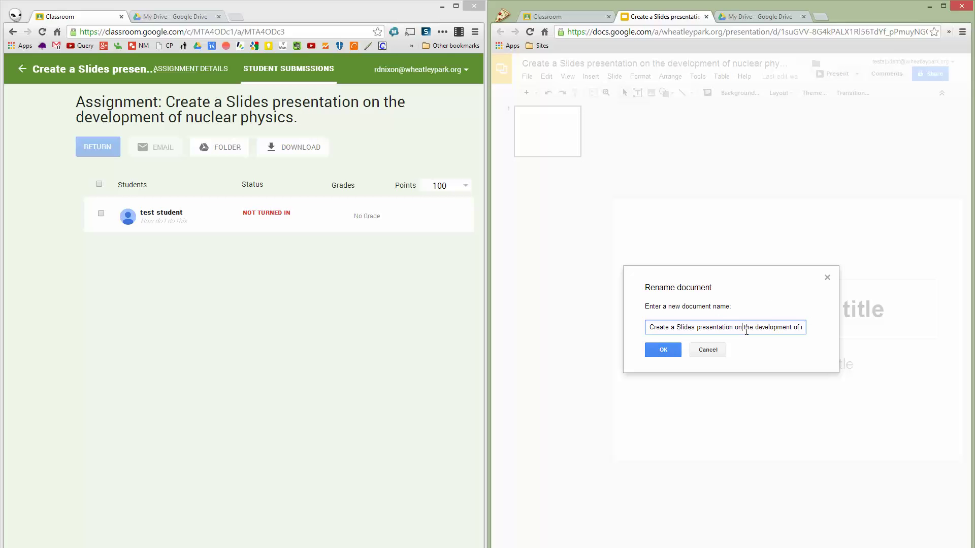
{"action": "key", "text": "End"}
{"action": "type", "text": "- test student"}
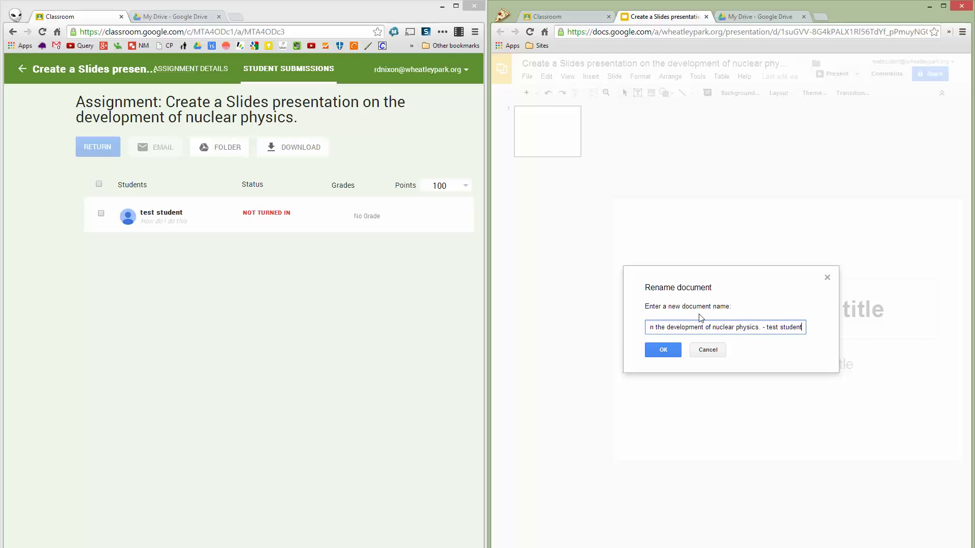
{"action": "left_click", "coordinate": [724, 353]}
Enter 'Nuclear physics' as the first slide's title
{"action": "left_click", "coordinate": [796, 314]}
{"action": "type", "text": "Nuc"}
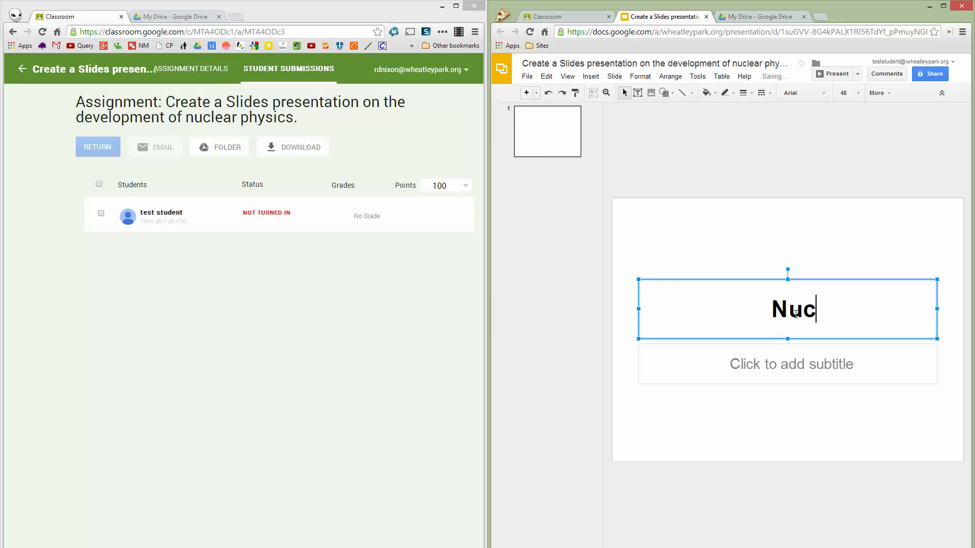
{"action": "type", "text": "lear phy"}
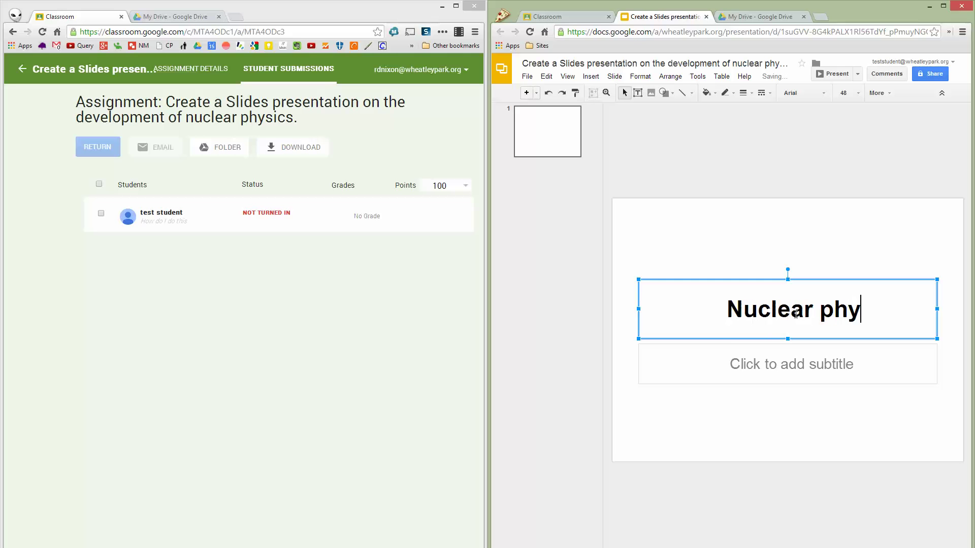
{"action": "type", "text": "sics"}
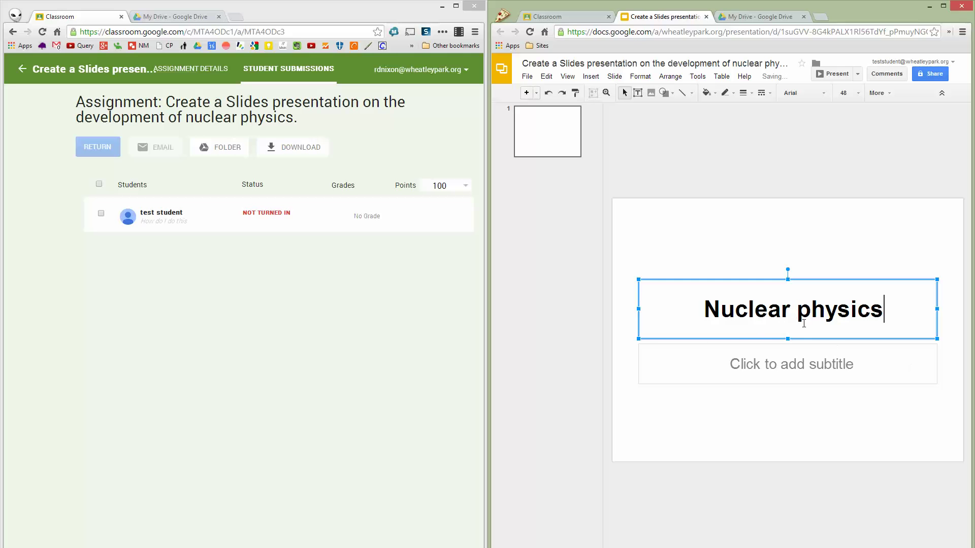
{"action": "left_click", "coordinate": [691, 366]}
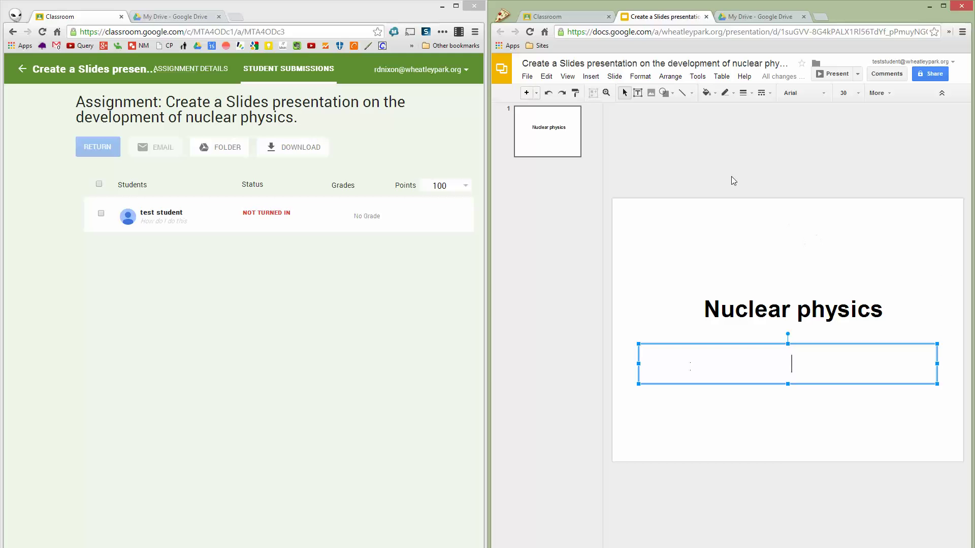
Close the Slides tab to return to the assignment in Classroom
{"action": "left_click", "coordinate": [705, 17]}
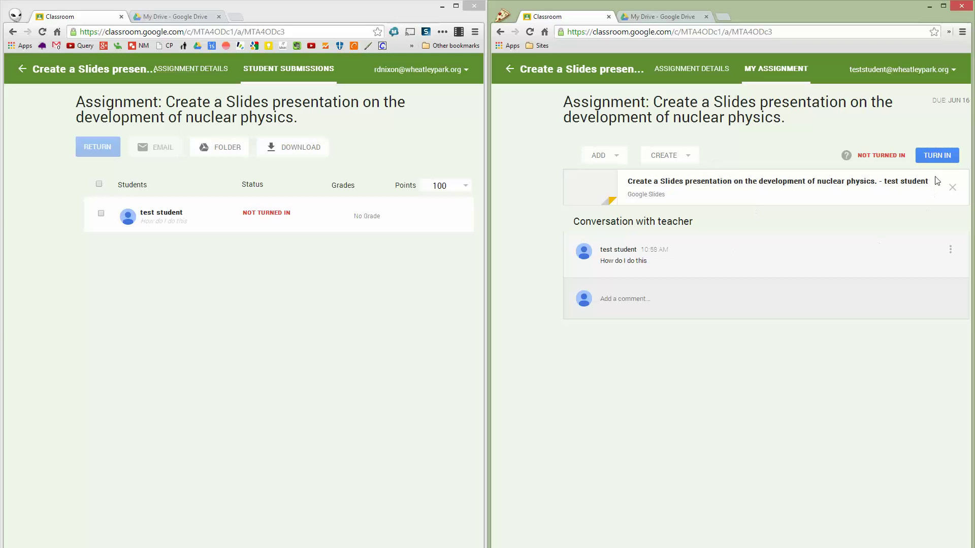
Turn in the assignment with its attached presentation, leaving the private note empty
{"action": "left_click", "coordinate": [937, 156]}
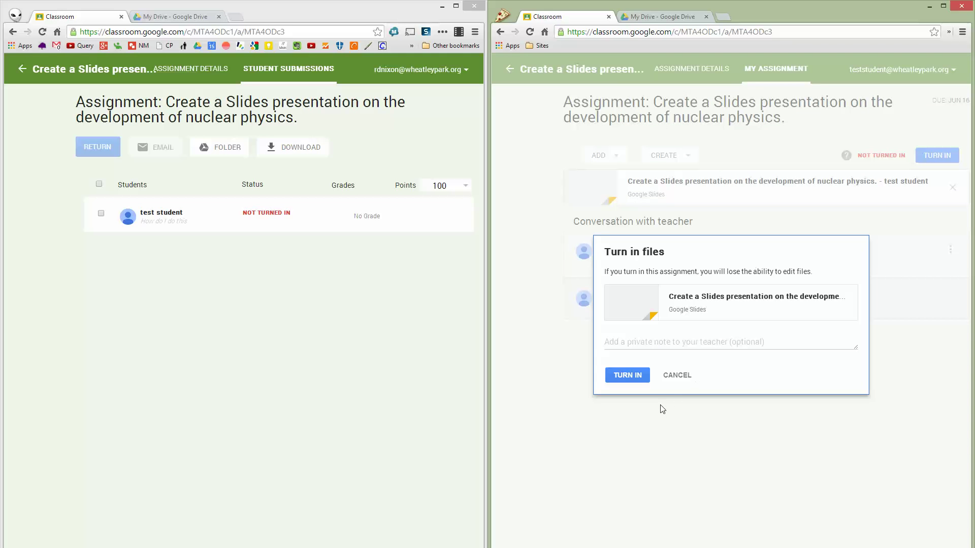
{"action": "left_click", "coordinate": [632, 345]}
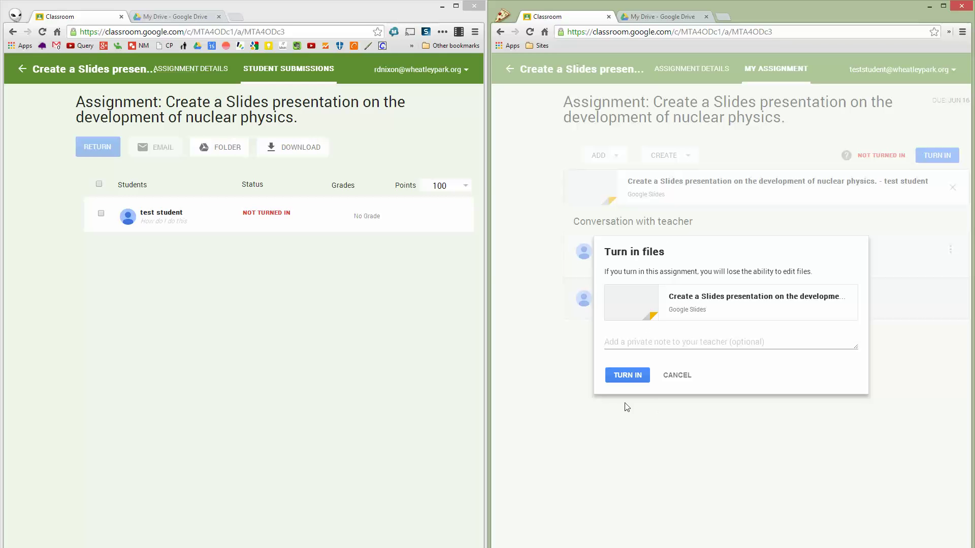
{"action": "left_click", "coordinate": [626, 377]}
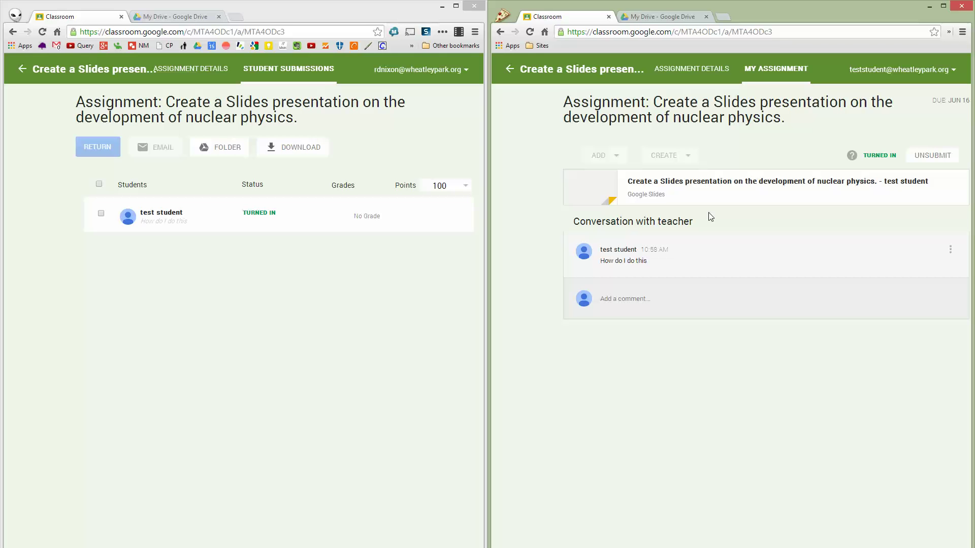
{"action": "left_click", "coordinate": [42, 33]}
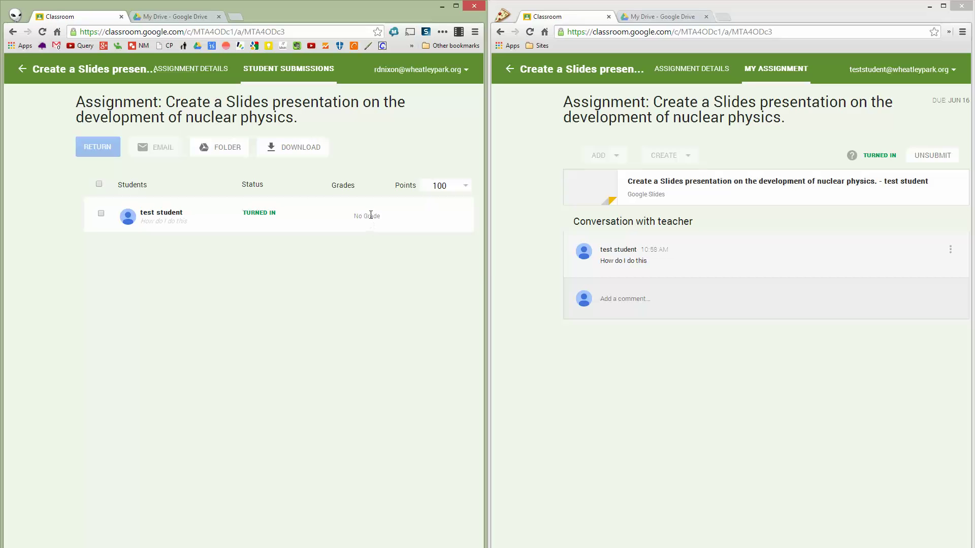
{"action": "left_click", "coordinate": [373, 220]}
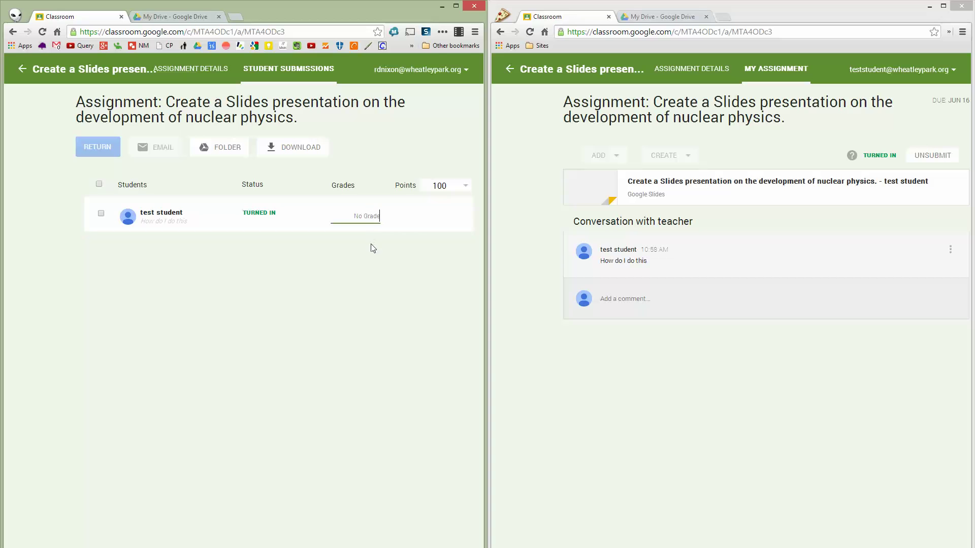
{"action": "left_click", "coordinate": [459, 188]}
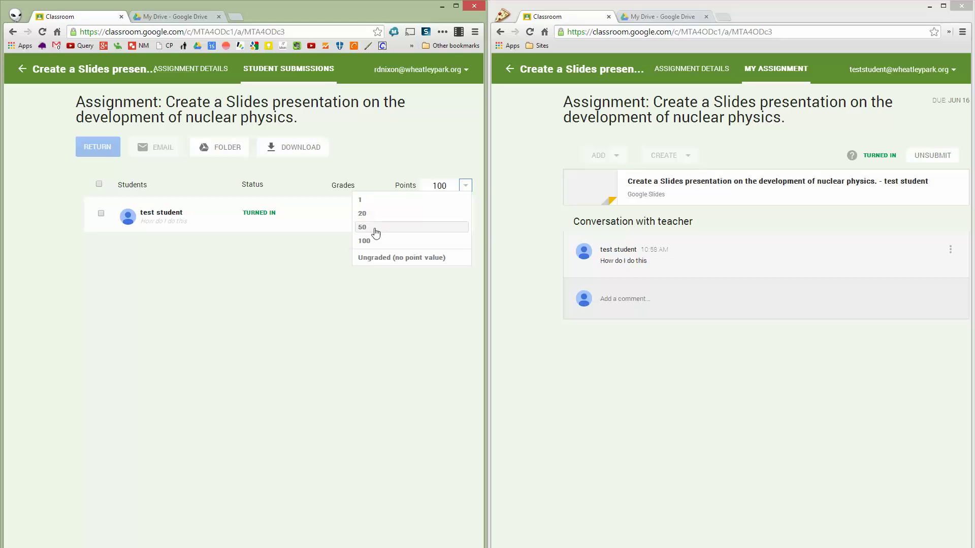
{"action": "left_click", "coordinate": [389, 308]}
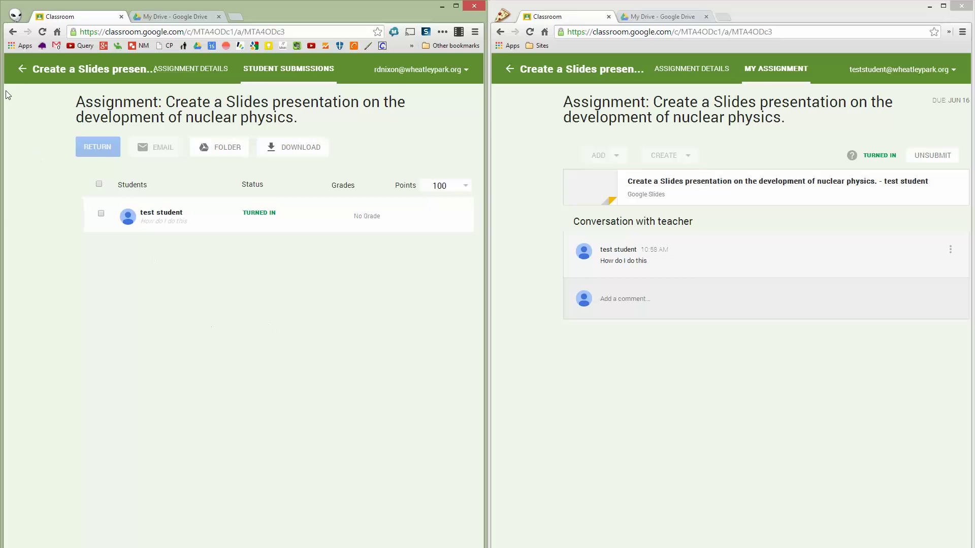
Switch both the teacher's and the student's Classroom windows to the Physics class stream
{"action": "left_click", "coordinate": [21, 70]}
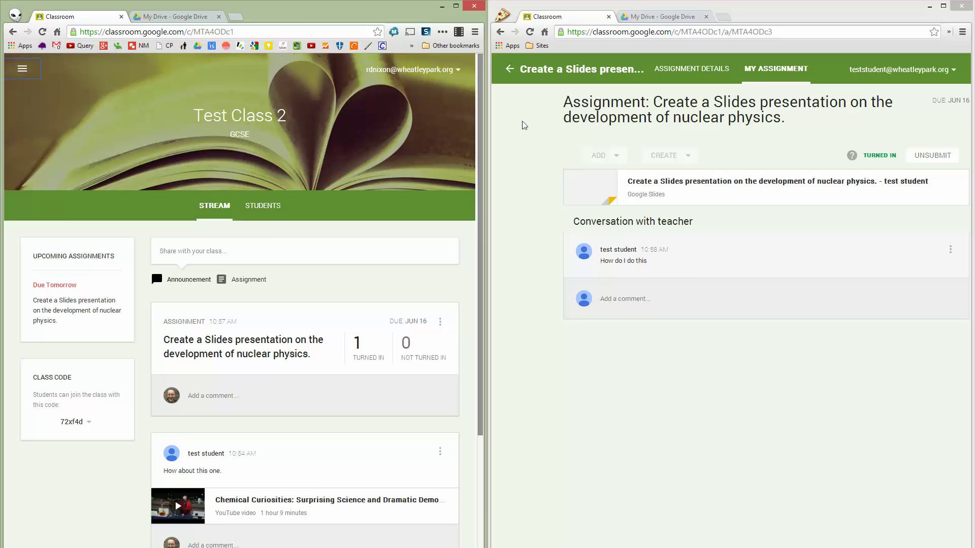
{"action": "left_click", "coordinate": [509, 72]}
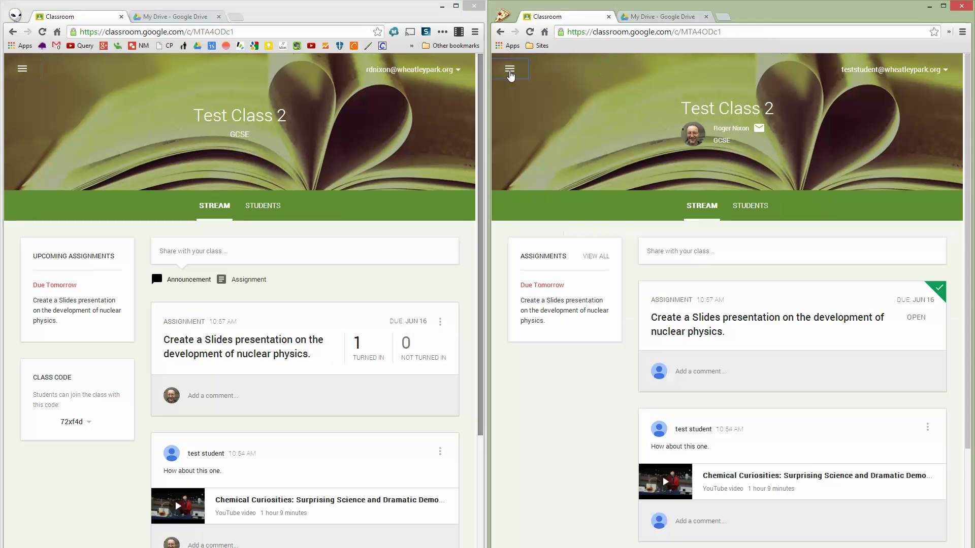
{"action": "left_click", "coordinate": [22, 68]}
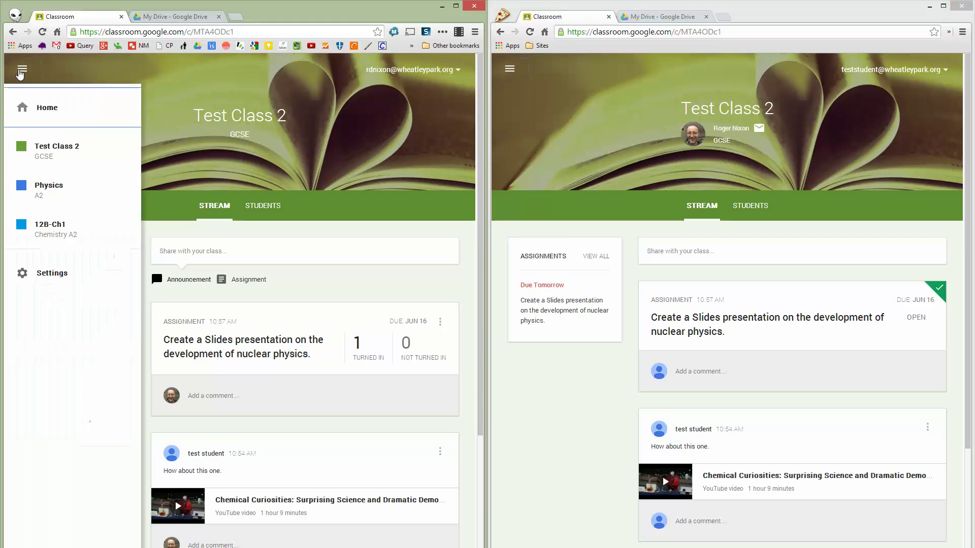
{"action": "left_click", "coordinate": [67, 196]}
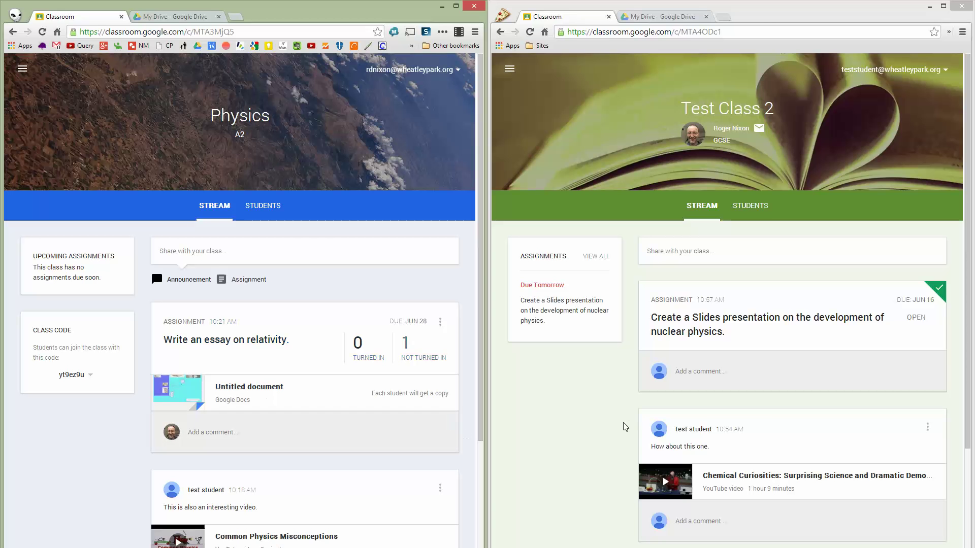
{"action": "scroll", "coordinate": [756, 386], "scroll_direction": "down", "scroll_amount": 1}
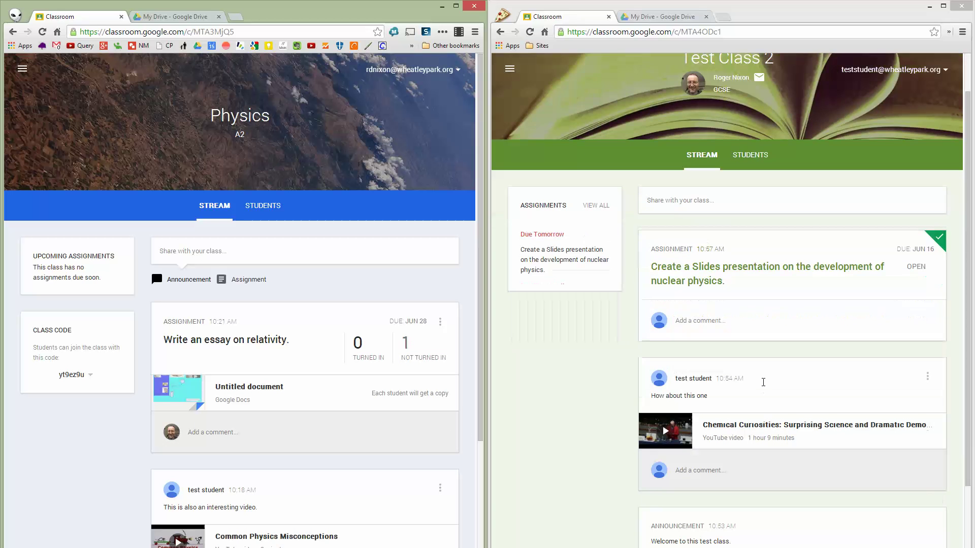
{"action": "scroll", "coordinate": [754, 381], "scroll_direction": "up", "scroll_amount": 1}
{"action": "left_click", "coordinate": [510, 69]}
{"action": "left_click", "coordinate": [530, 194]}
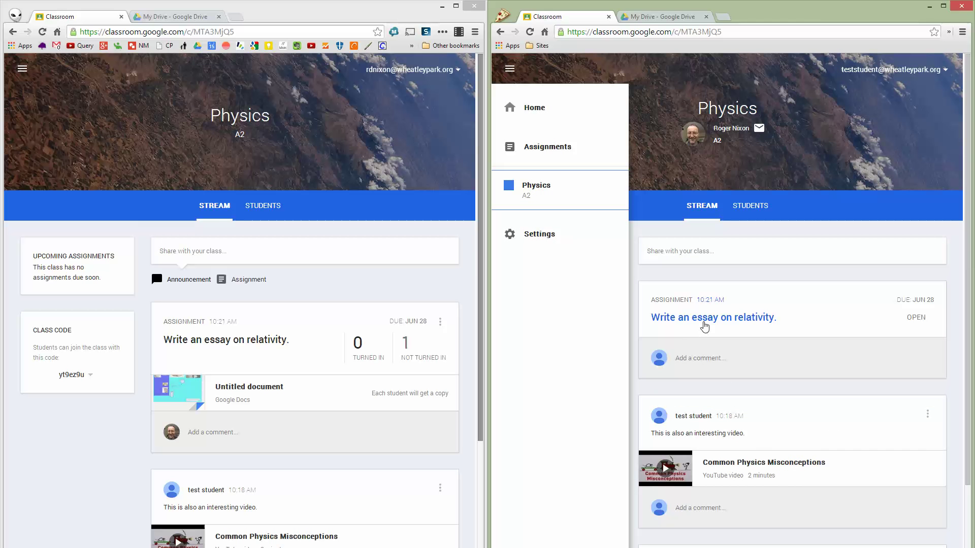
{"action": "left_click", "coordinate": [711, 319]}
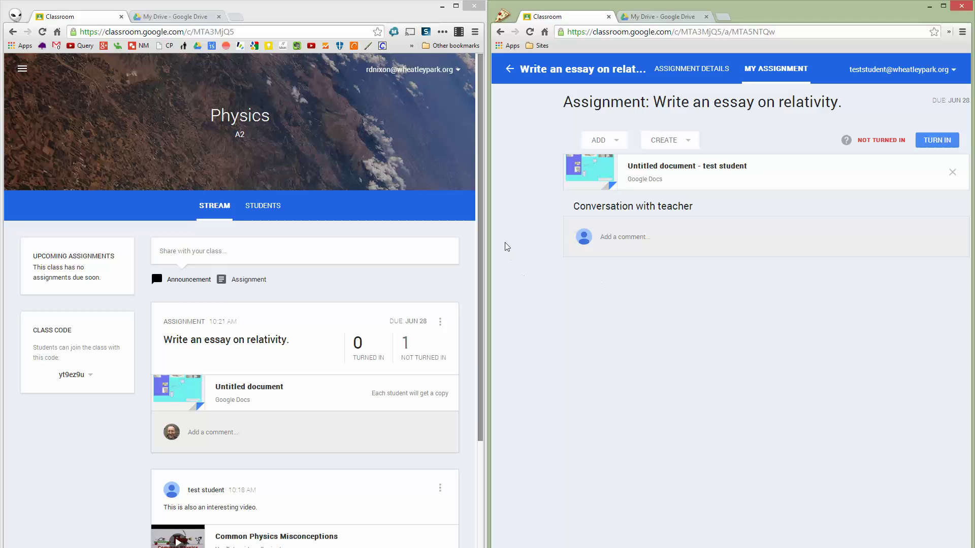
In the student's Drive, browse Classroom > Test Class 2, then open Classroom > Physics
{"action": "left_click", "coordinate": [650, 18]}
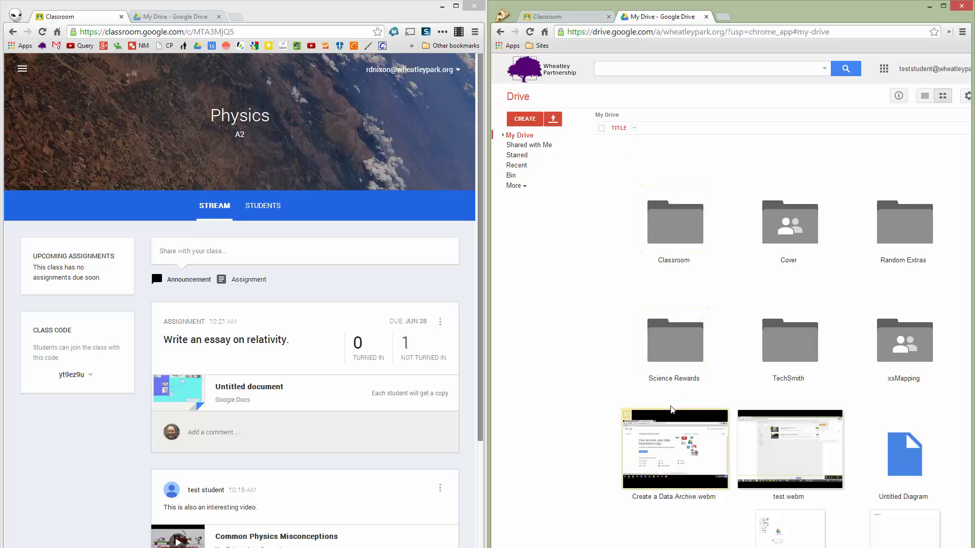
{"action": "double_click", "coordinate": [685, 233]}
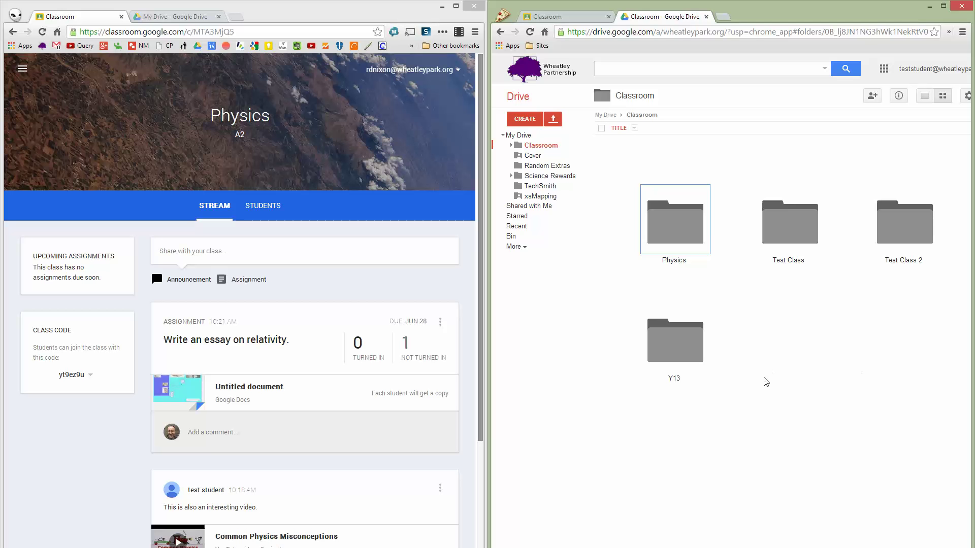
{"action": "double_click", "coordinate": [904, 232]}
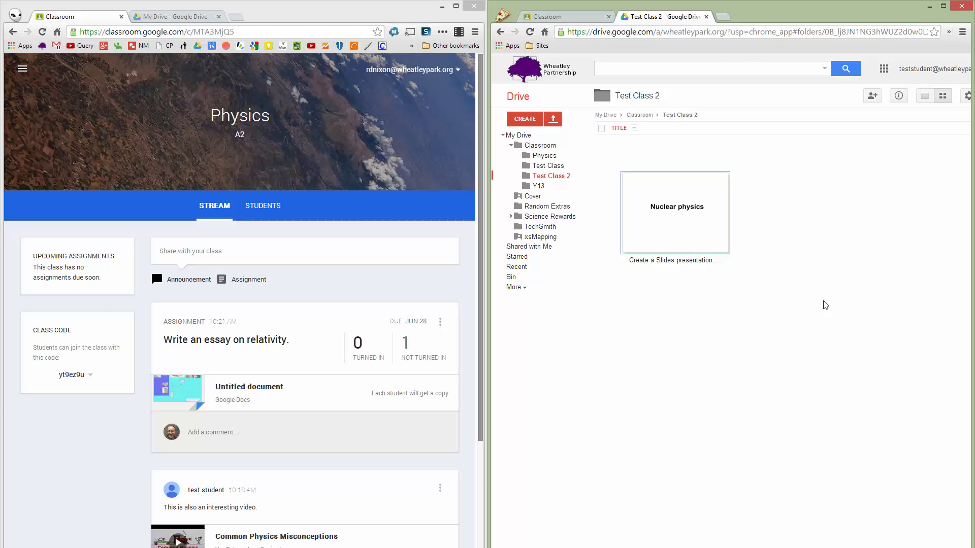
{"action": "left_click", "coordinate": [638, 117]}
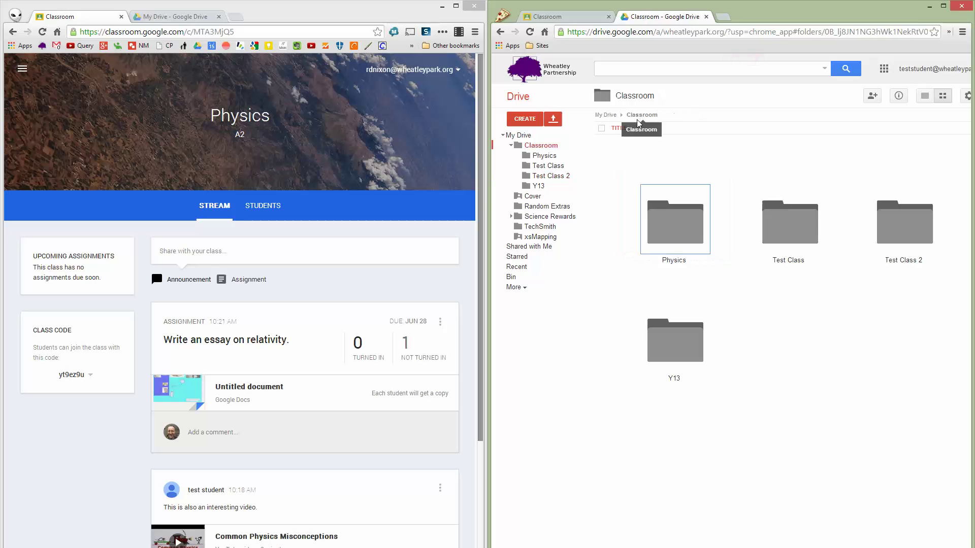
{"action": "double_click", "coordinate": [675, 231]}
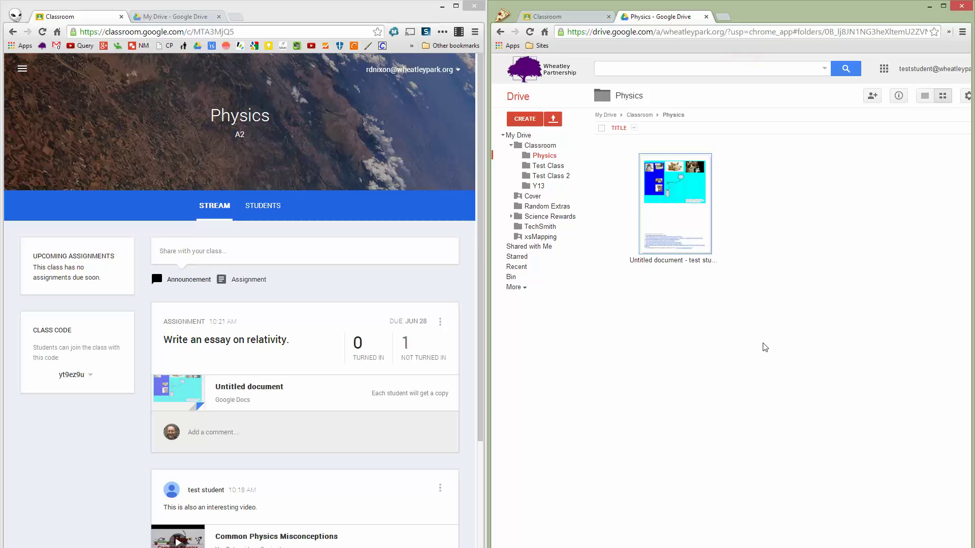
In the teacher's Drive, browse Classroom > Physics > Templates, then open Test Class 2's assignment folder
{"action": "left_click", "coordinate": [169, 17]}
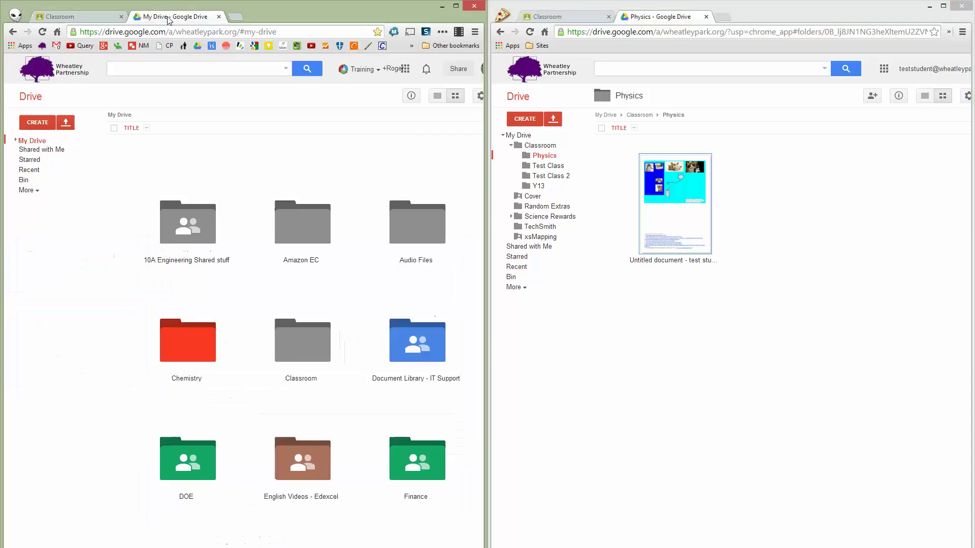
{"action": "double_click", "coordinate": [303, 357]}
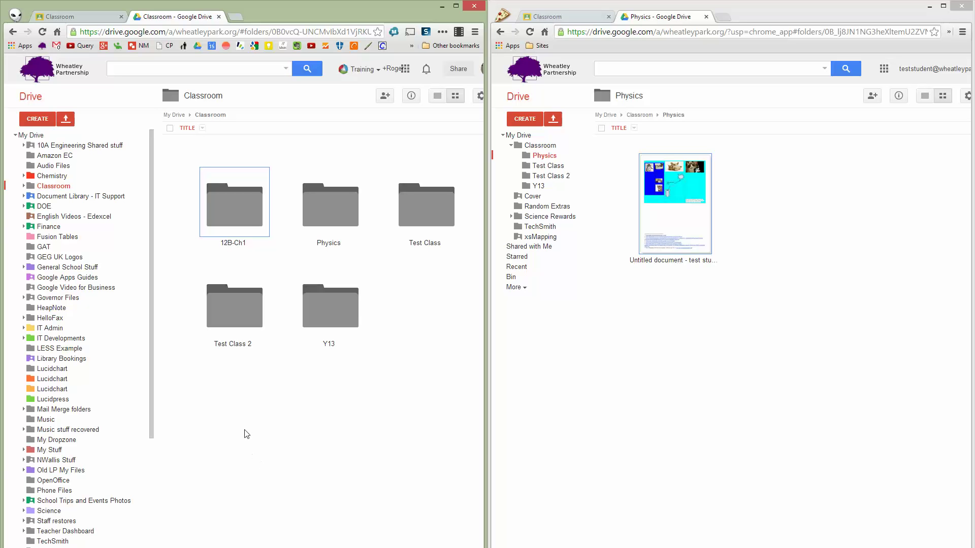
{"action": "double_click", "coordinate": [327, 218]}
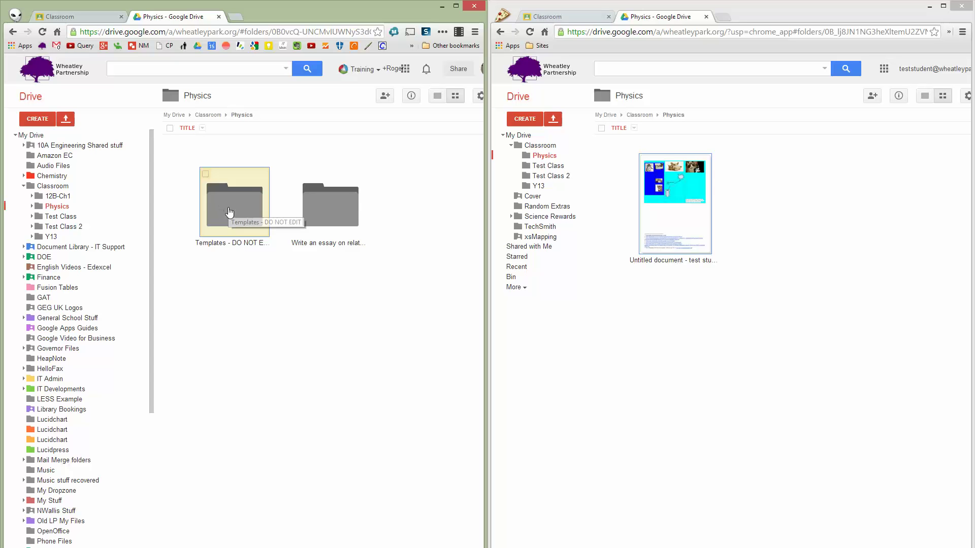
{"action": "double_click", "coordinate": [244, 230]}
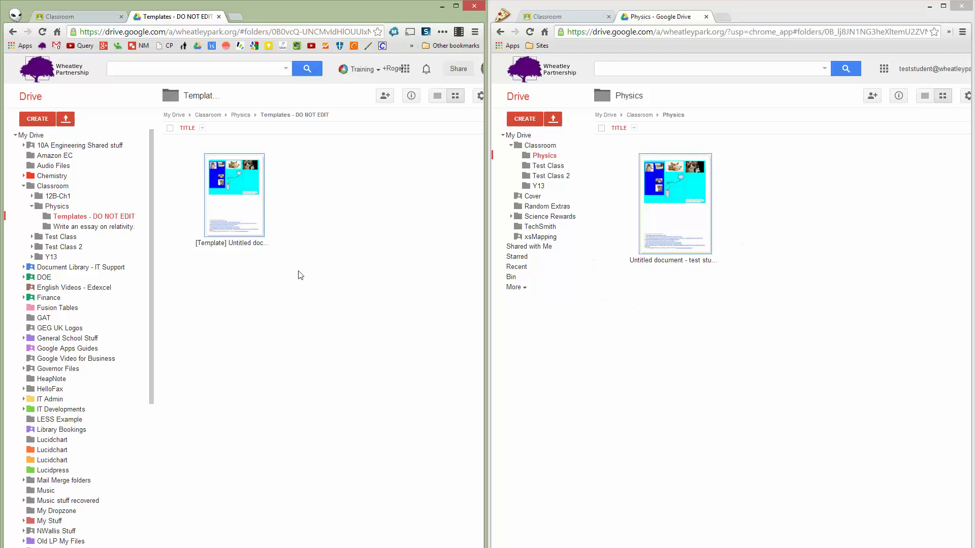
{"action": "left_click", "coordinate": [240, 116]}
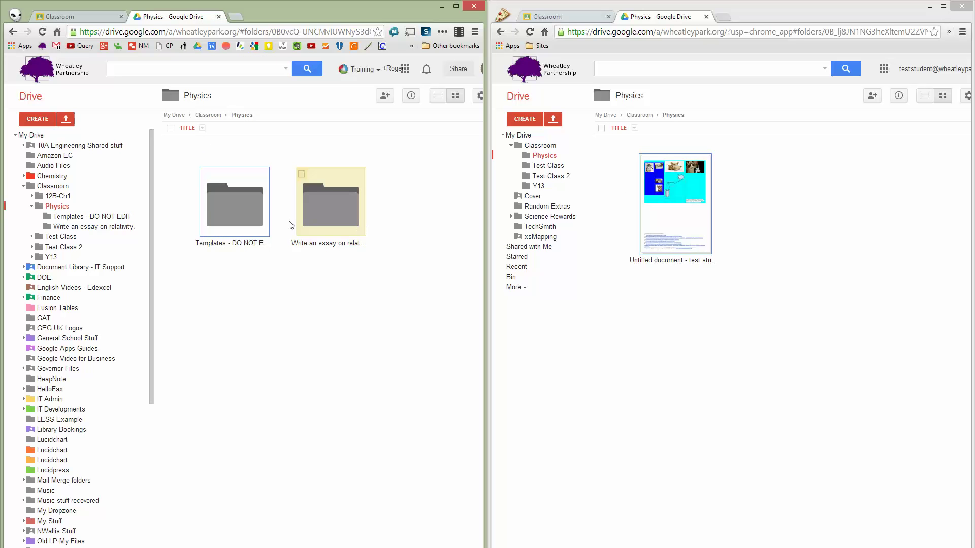
{"action": "left_click", "coordinate": [216, 116]}
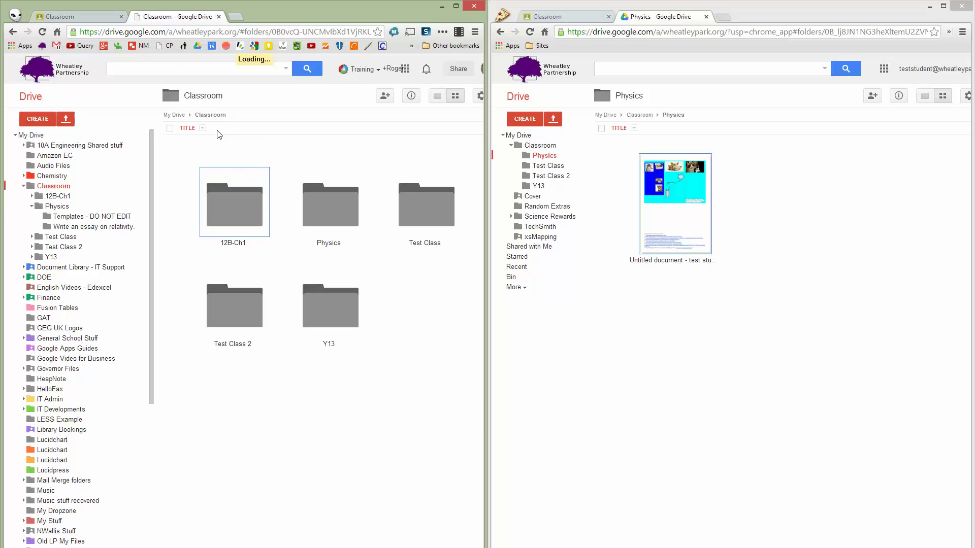
{"action": "double_click", "coordinate": [242, 312]}
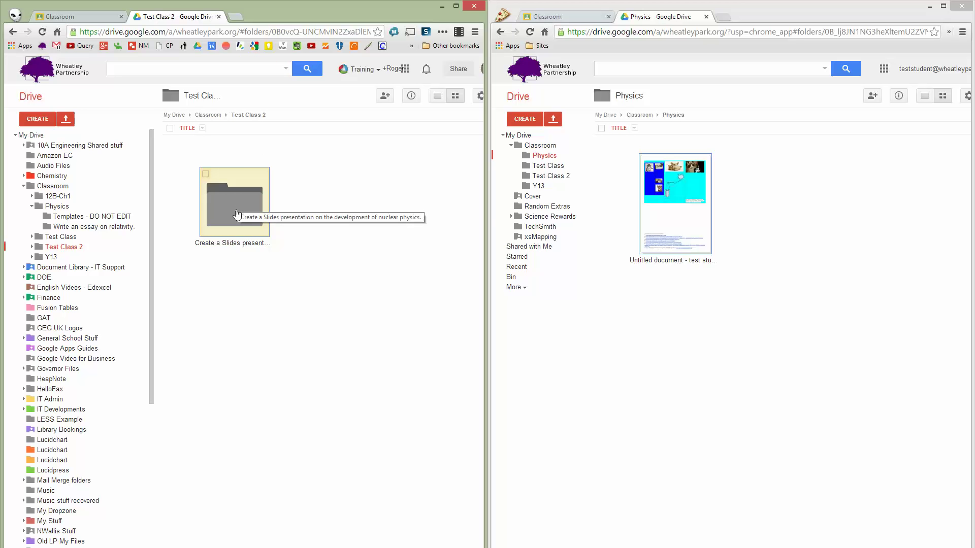
{"action": "double_click", "coordinate": [238, 212]}
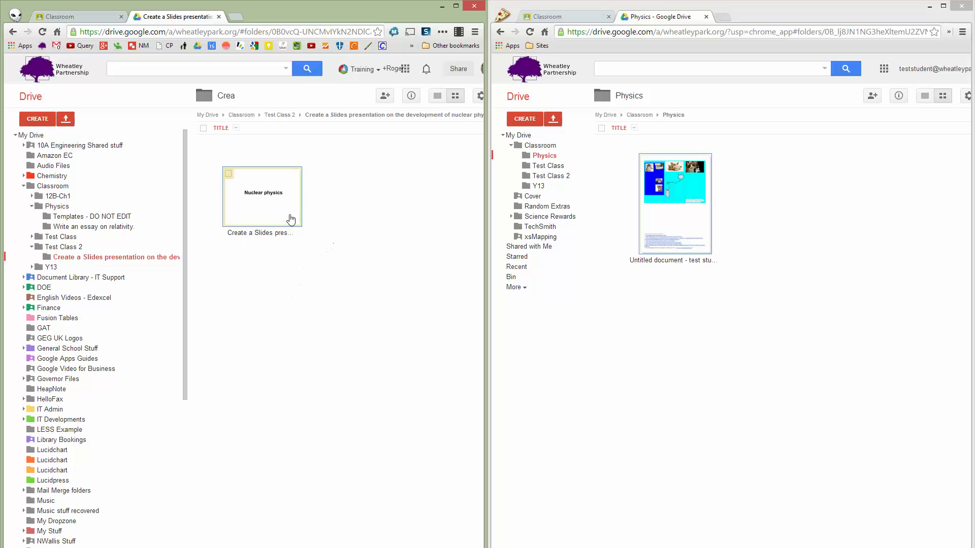
Open Test Class 2's nuclear physics submissions as teacher, reload, and select the student's work
{"action": "left_click", "coordinate": [77, 18]}
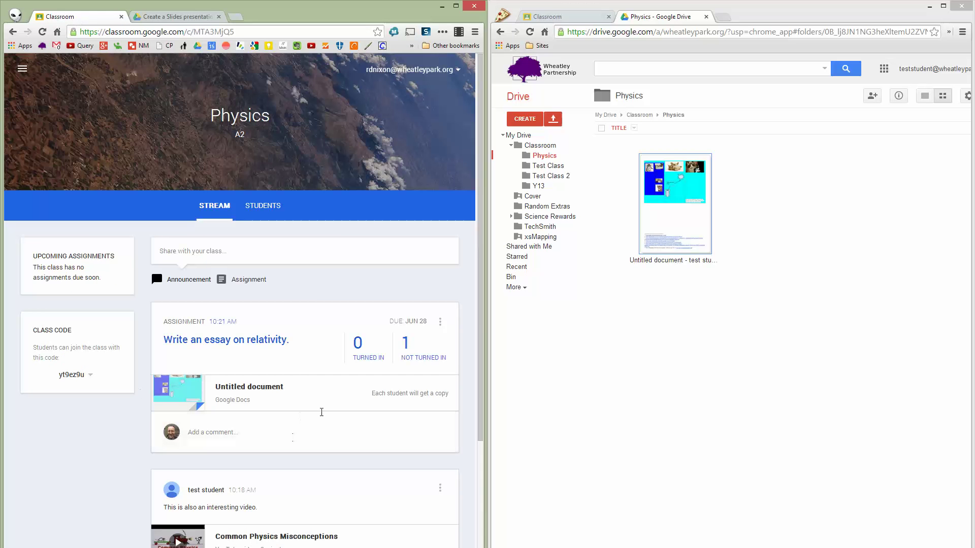
{"action": "scroll", "coordinate": [323, 417], "scroll_direction": "down", "scroll_amount": 2}
{"action": "scroll", "coordinate": [323, 416], "scroll_direction": "up", "scroll_amount": 2}
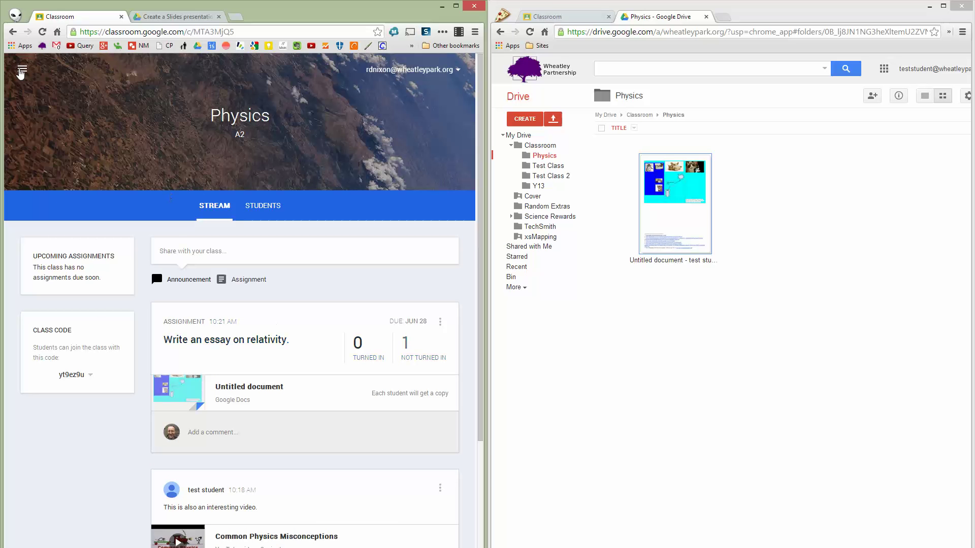
{"action": "left_click", "coordinate": [21, 70]}
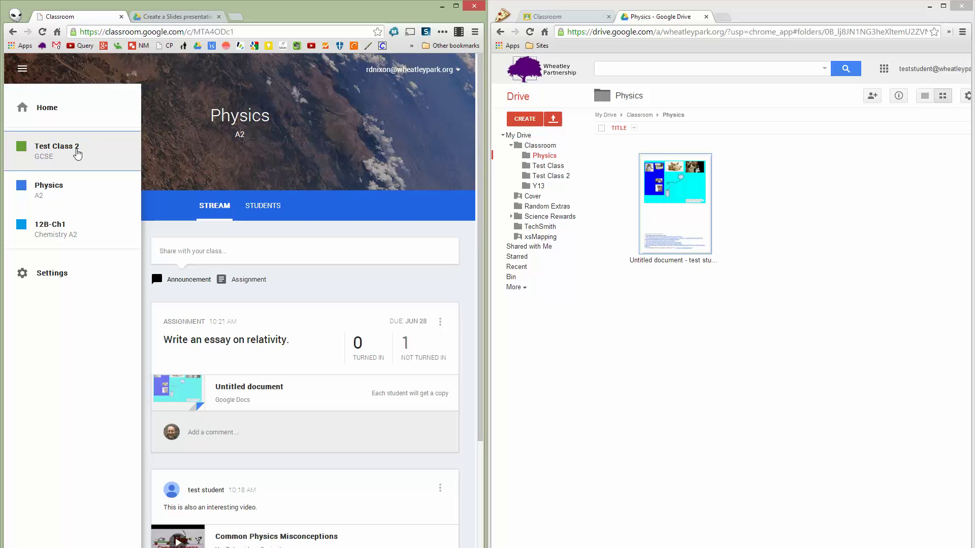
{"action": "left_click", "coordinate": [77, 152]}
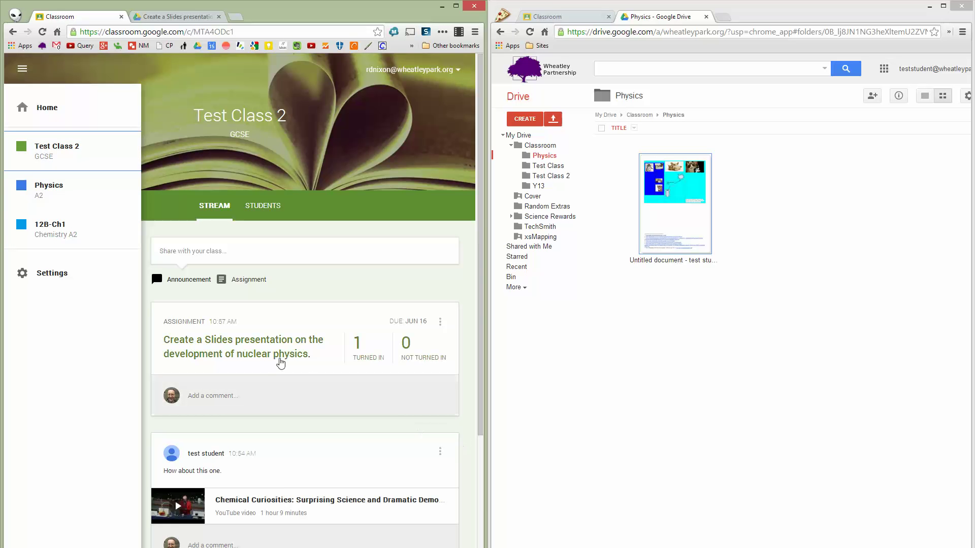
{"action": "left_click", "coordinate": [278, 355]}
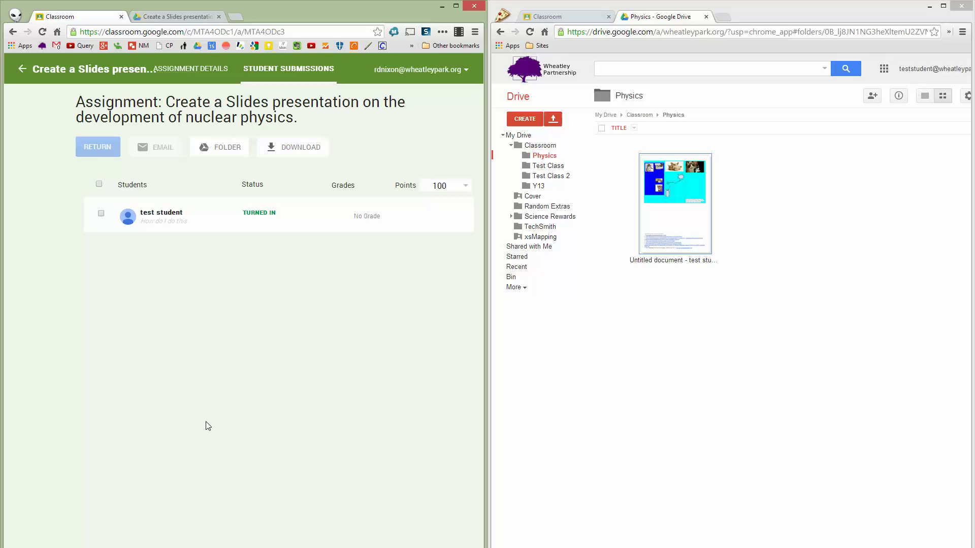
{"action": "left_click", "coordinate": [42, 31]}
{"action": "left_click", "coordinate": [101, 214]}
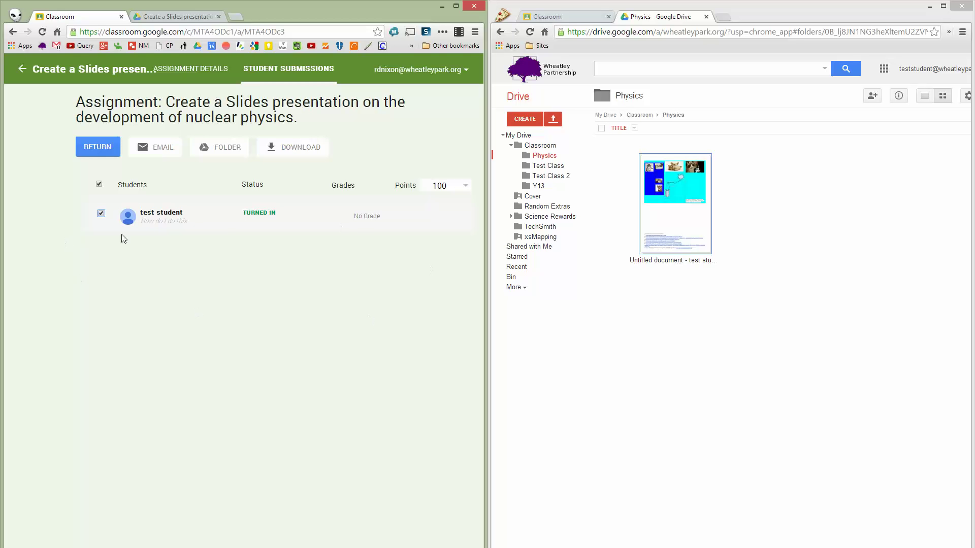
Expand the student's submission to show its turn-in history, attached Slides file and comment
{"action": "left_click", "coordinate": [96, 217]}
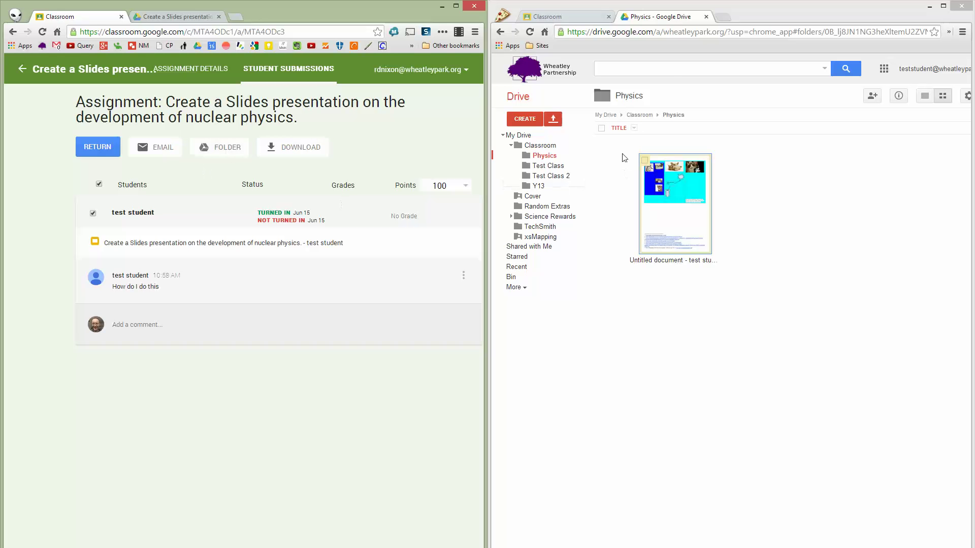
Close the Physics - Google Drive tab in the student's window
{"action": "left_click", "coordinate": [706, 17]}
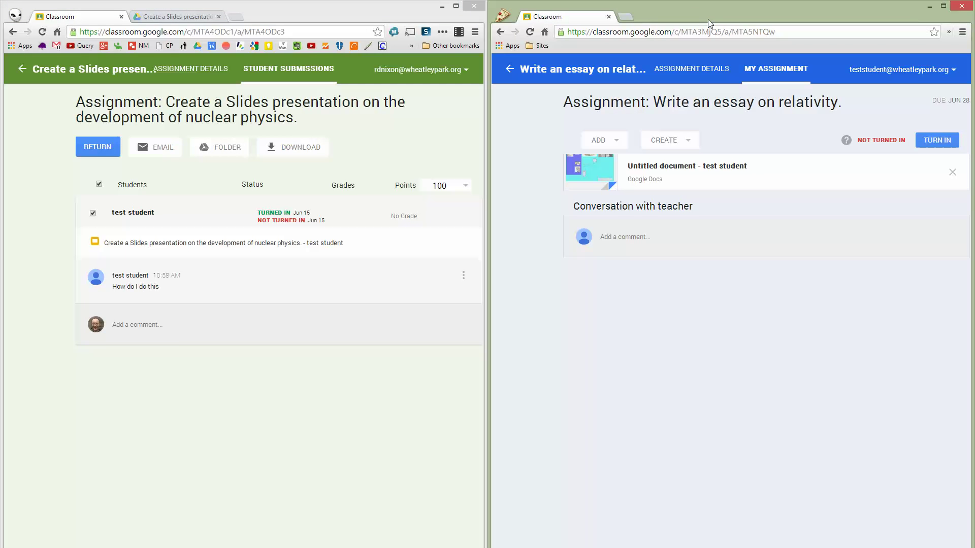